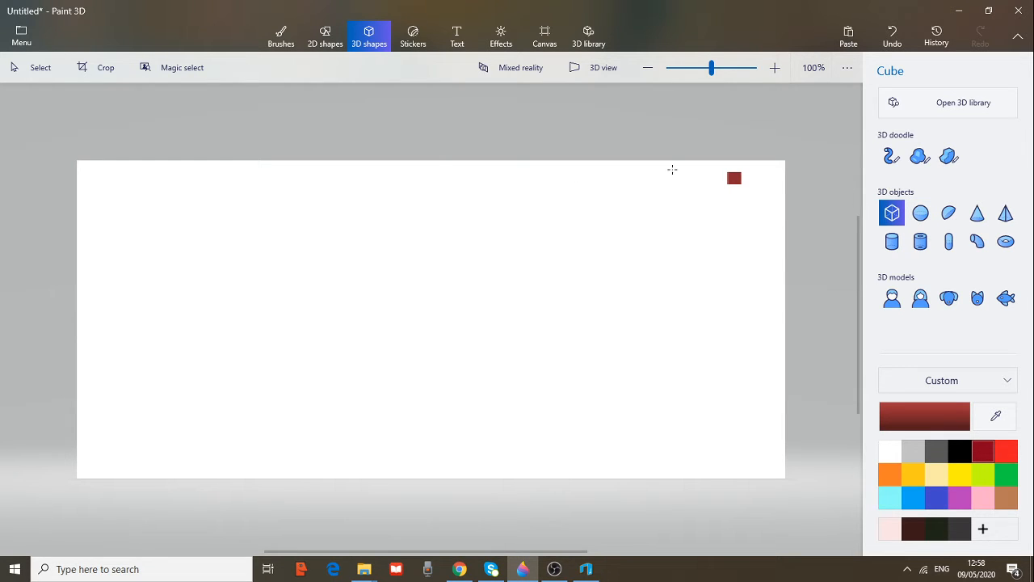
Draw two small dark red 3D cubes near the canvas's upper right corner, one on each side of the existing cube.
left_click_drag(672, 168, 686, 184)
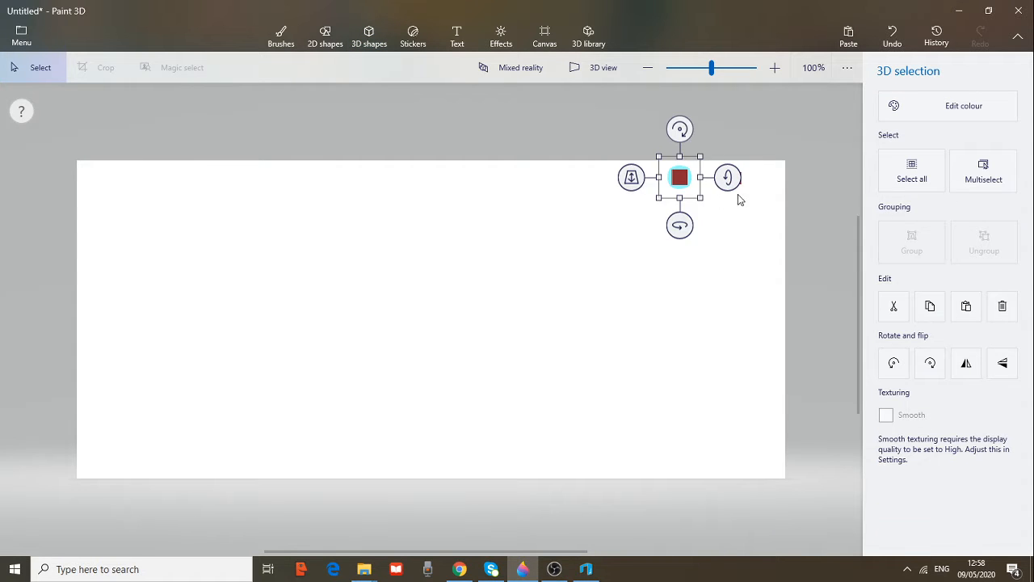
left_click_drag(744, 187, 761, 205)
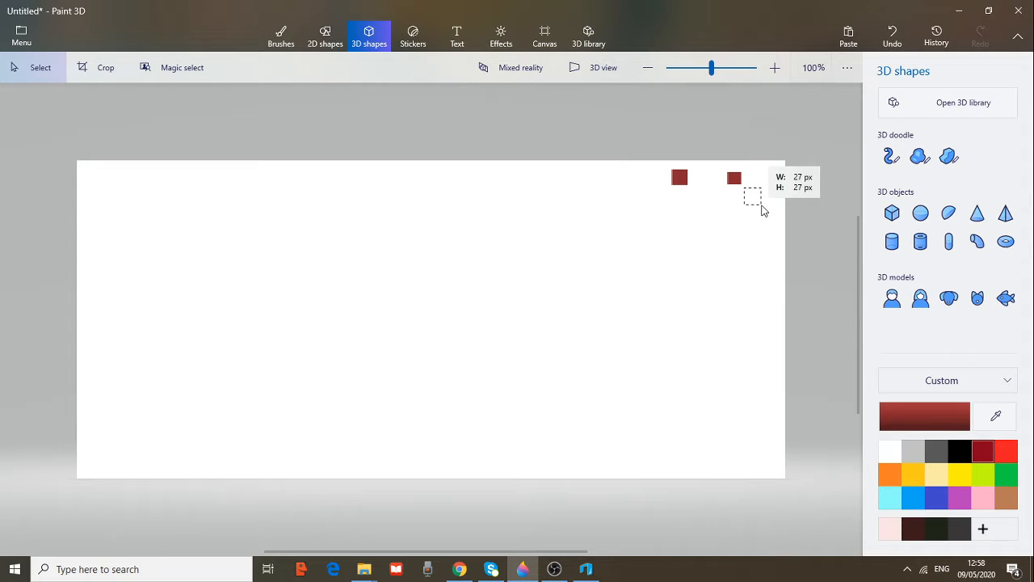
left_click(681, 182)
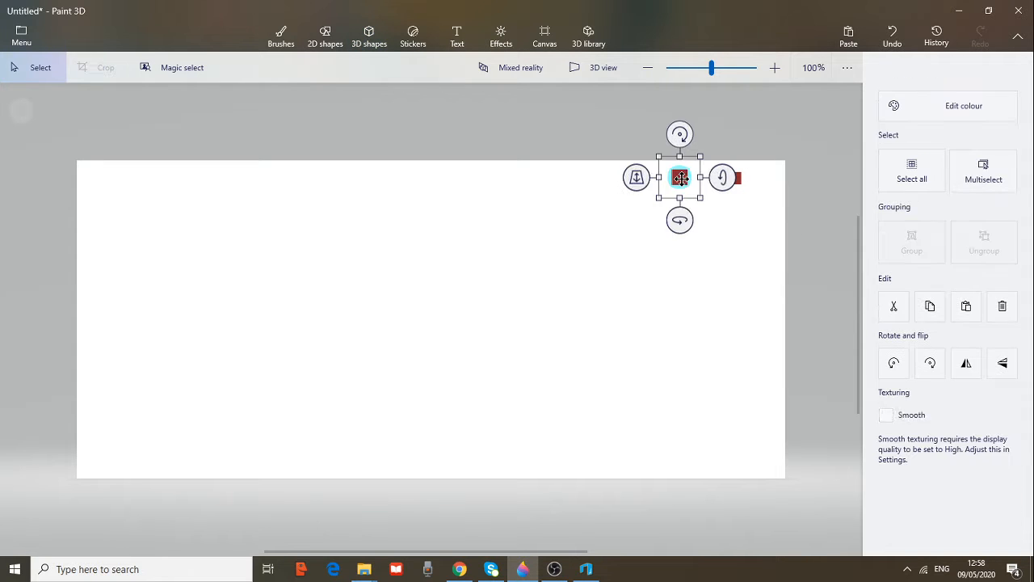
left_click(368, 36)
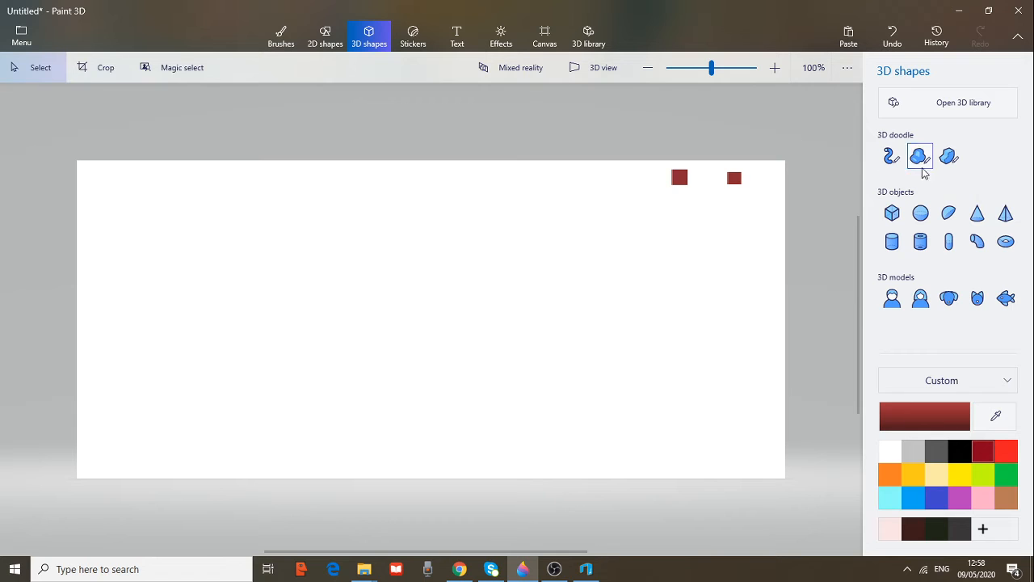
left_click(891, 213)
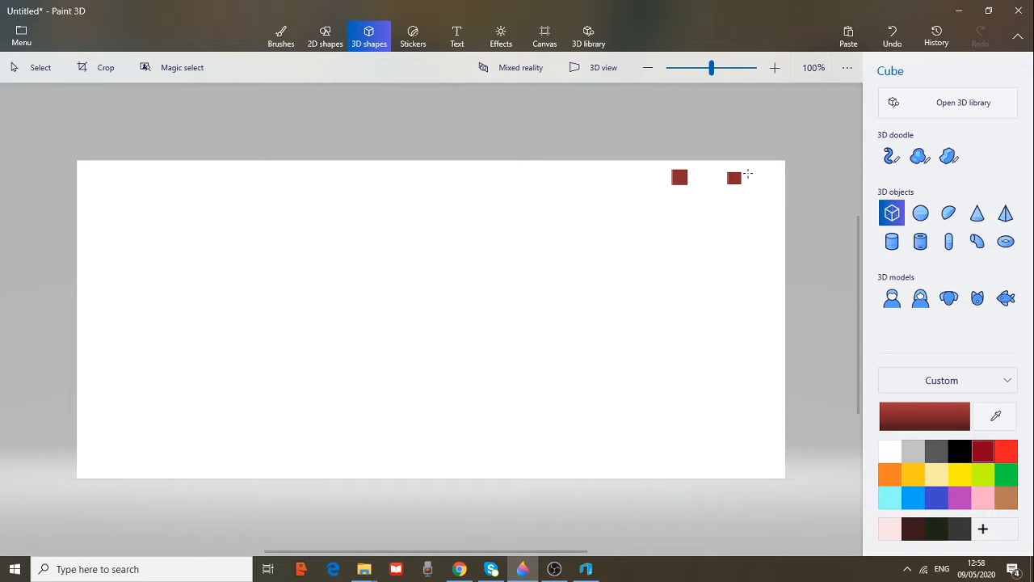
left_click_drag(747, 173, 763, 185)
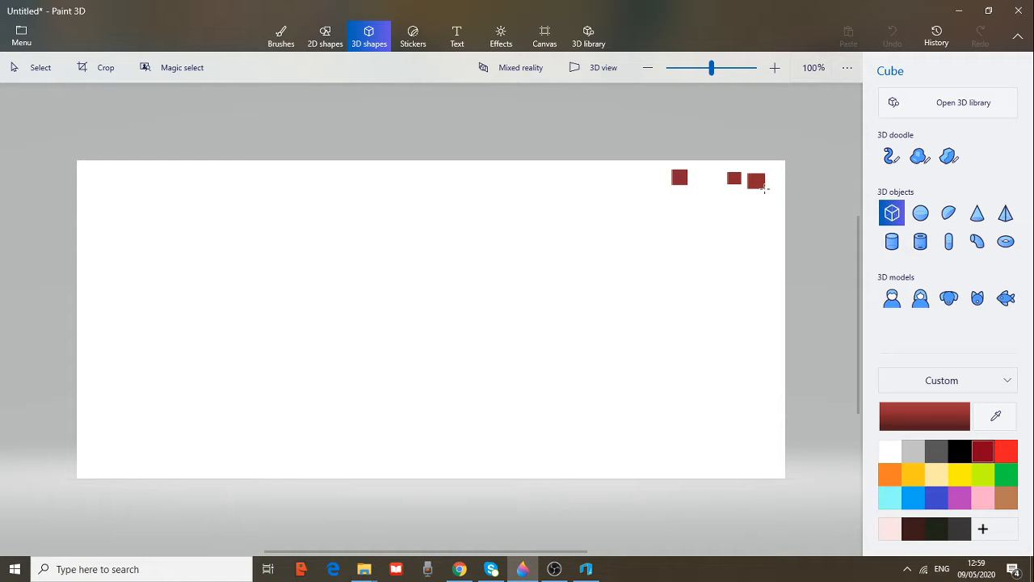
left_click_drag(764, 187, 761, 185)
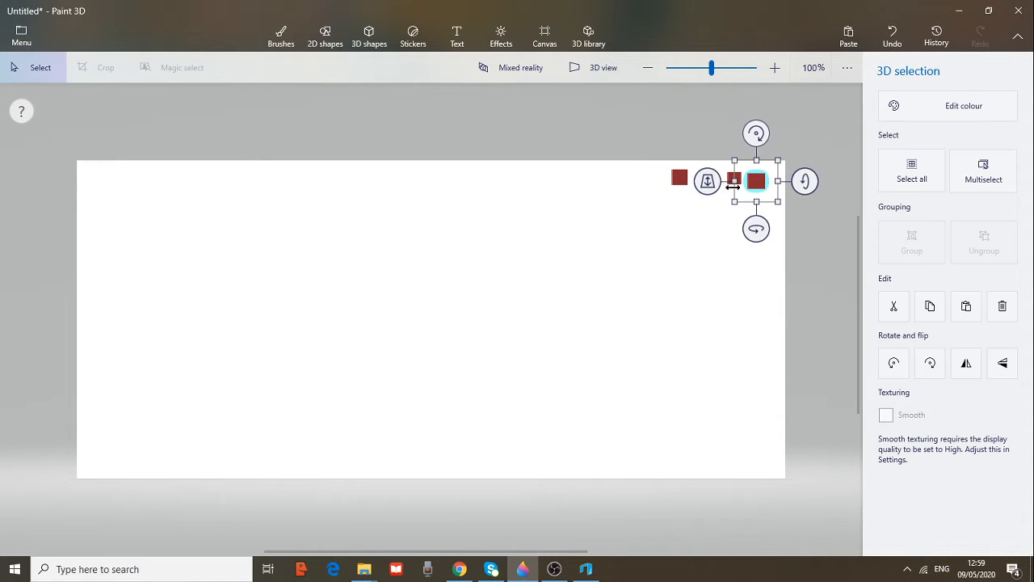
Select the two outer cubes of the upper row together for duplication, leaving out the smaller cube between them.
left_click(679, 177)
left_click(754, 183, "ctrl")
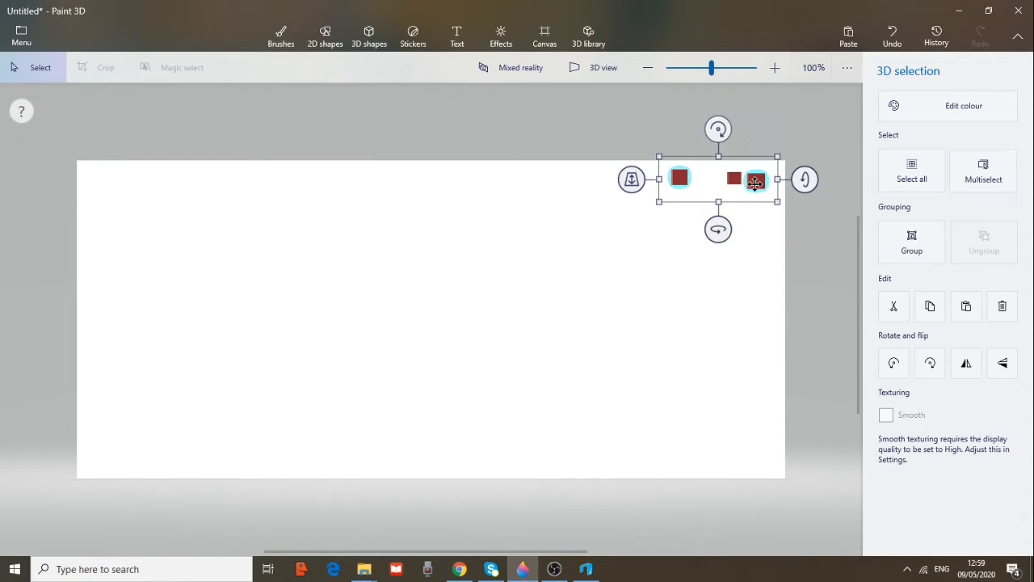
left_click(720, 228)
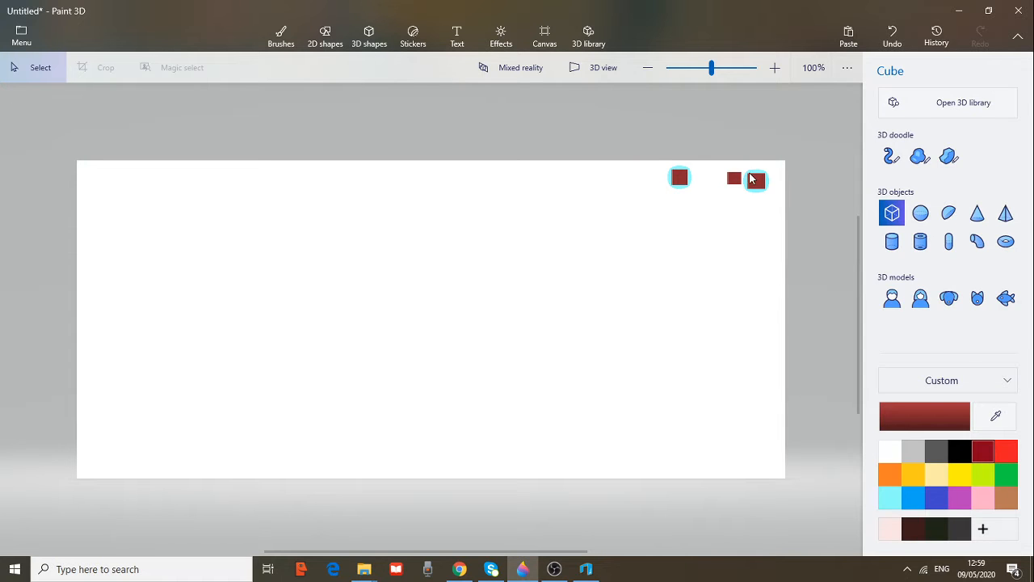
left_click_drag(755, 178, 666, 206)
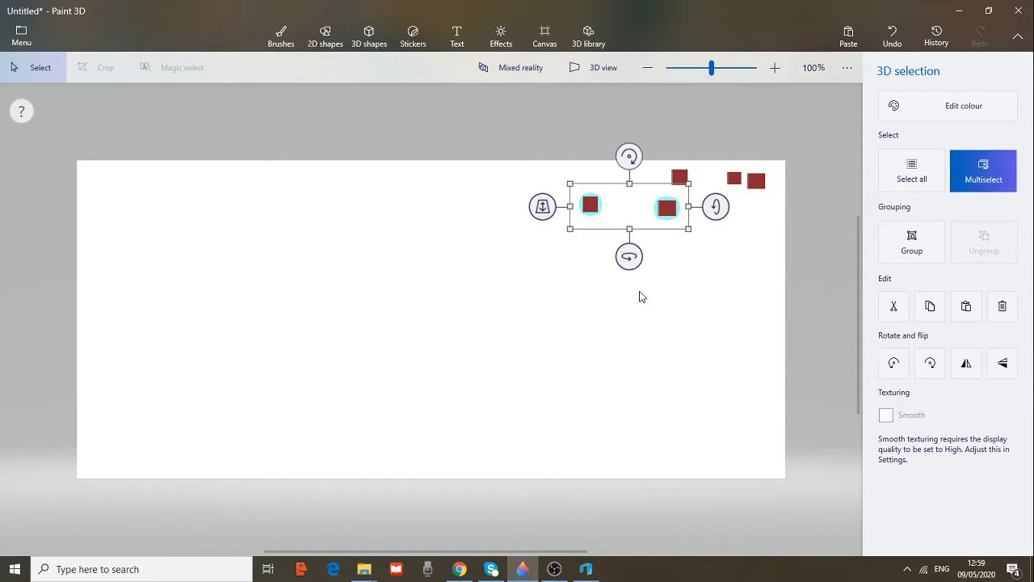
key("ctrl+z")
left_click_drag(754, 179, 656, 188)
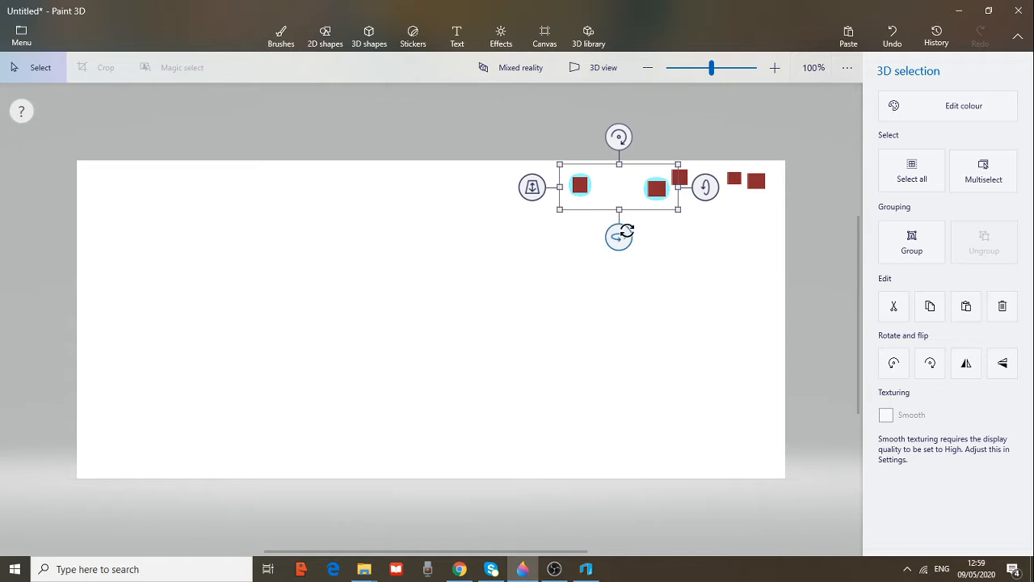
left_click(692, 210)
key("ctrl+z")
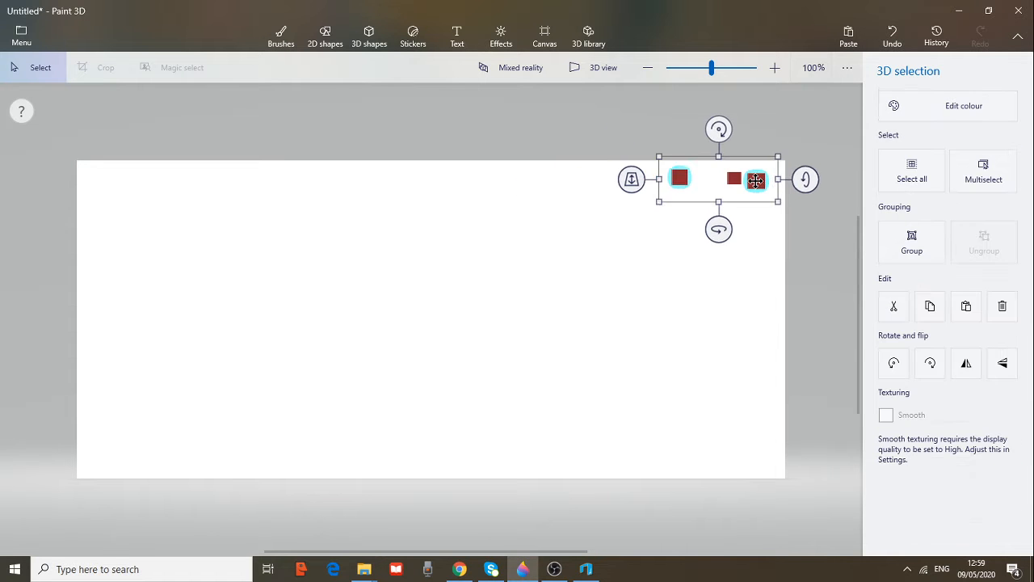
Place a duplicate of the selected pair of cubes below and to the left of the originals, then deselect it.
left_click_drag(755, 179, 645, 239)
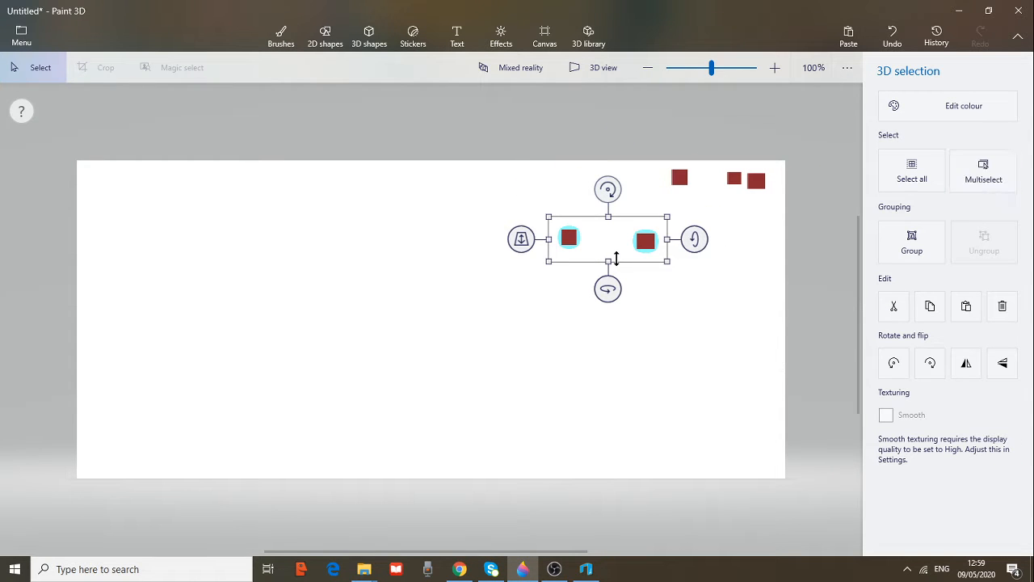
key("ctrl+z")
key("ctrl+y")
mouse_move(756, 182)
left_mouse_down()
mouse_move(658, 274)
mouse_move(574, 237)
left_mouse_up()
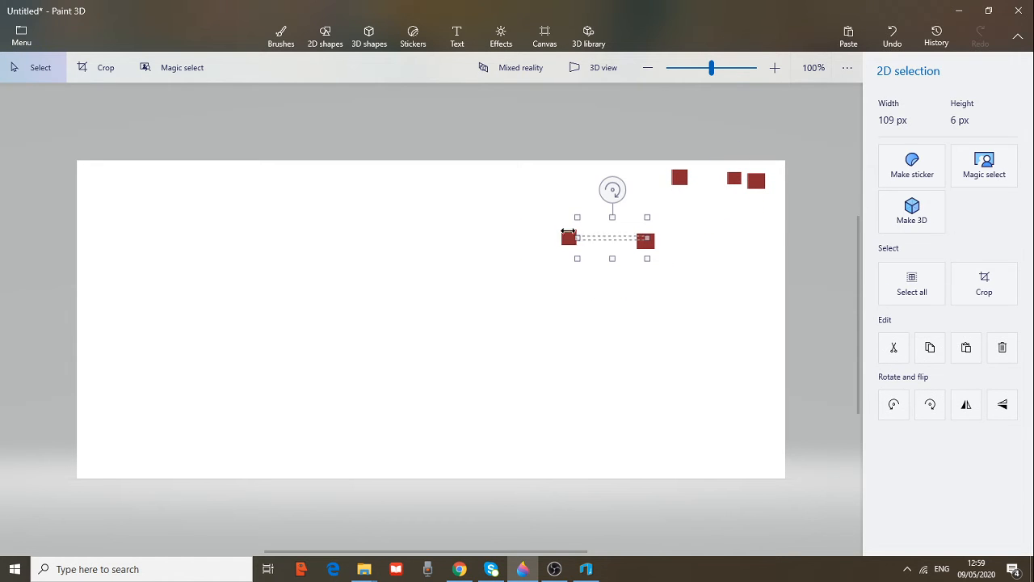
left_click(697, 255)
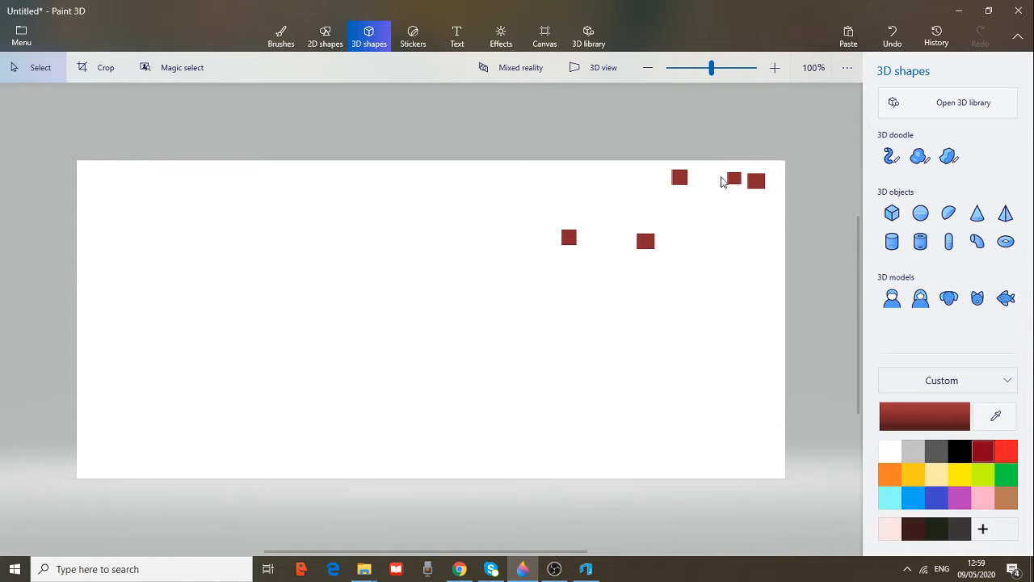
Select the four larger cubes together, leaving out the small one, and copy them.
left_click(755, 180)
left_click(680, 176, "ctrl")
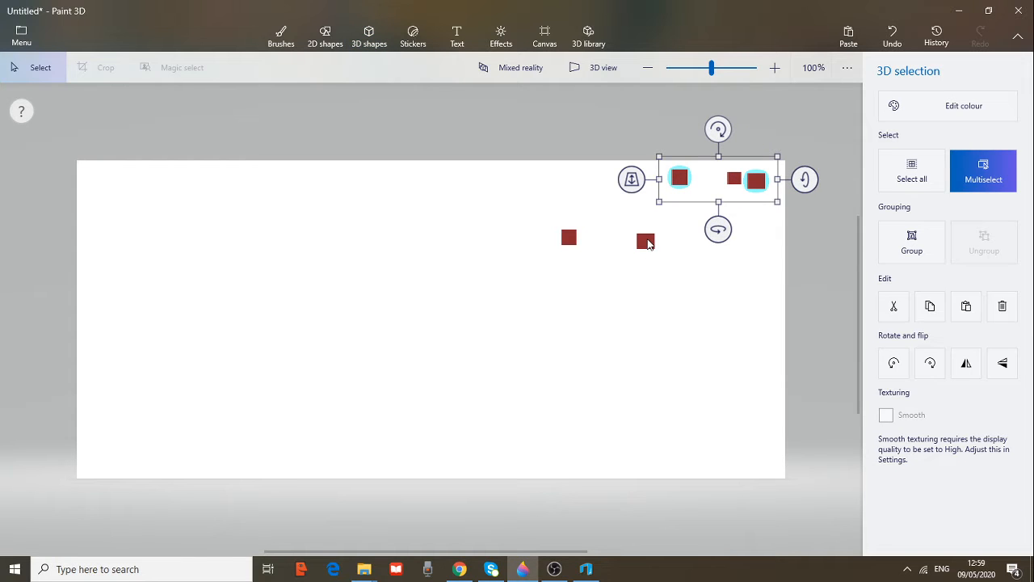
left_click(647, 242)
left_click(569, 237)
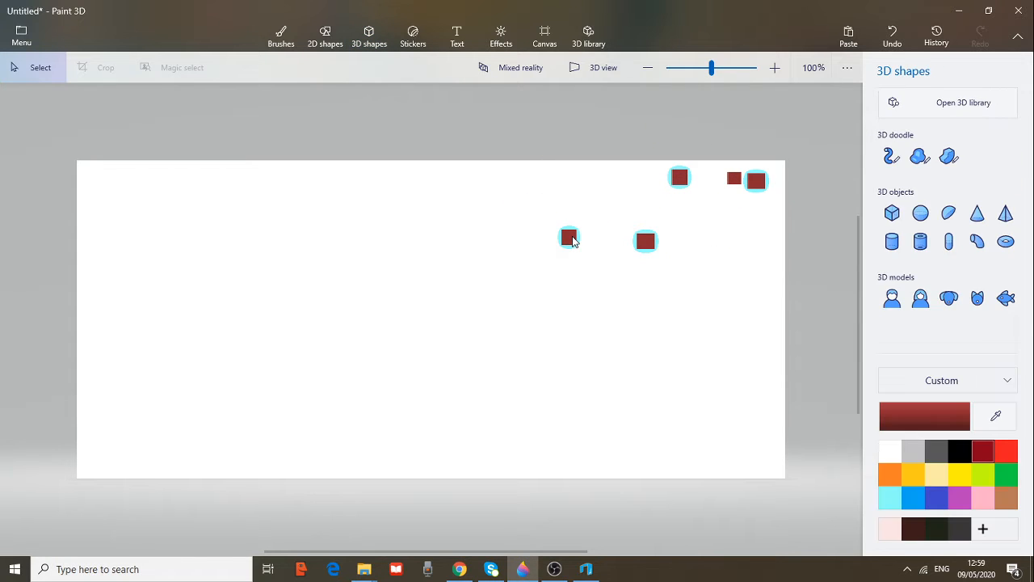
key("ctrl+c")
key("ctrl+v")
left_click_drag(642, 243, 490, 255)
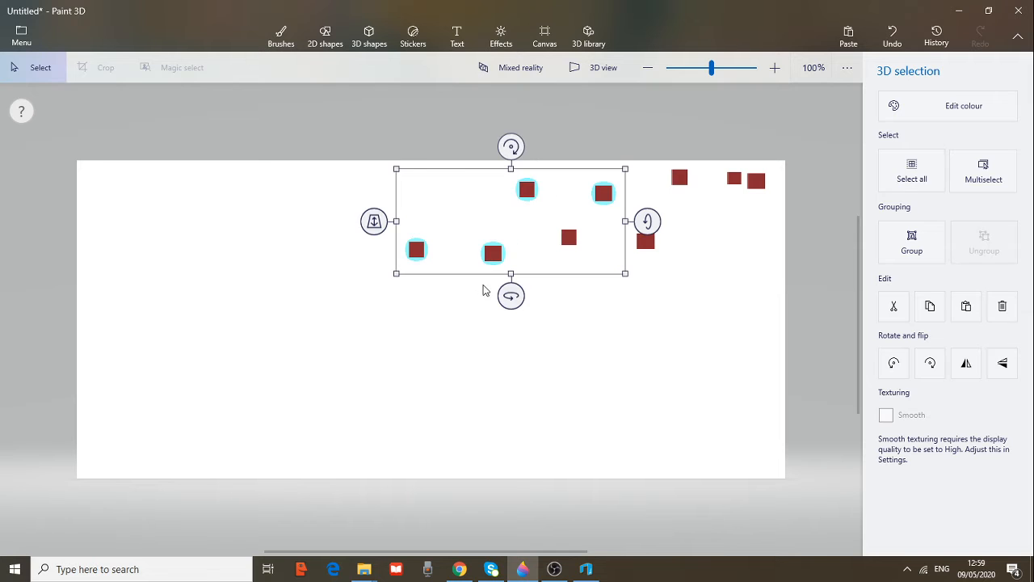
key("ctrl+z")
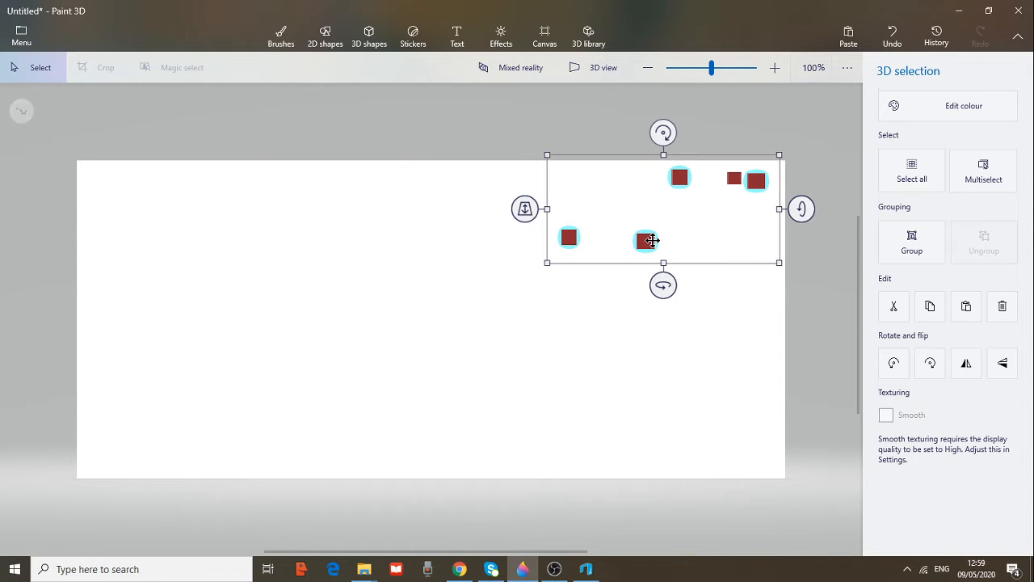
Paste the four copied cubes and place them below and to the left of the originals, around the canvas's middle.
key("ctrl+v")
left_click_drag(651, 240, 512, 259)
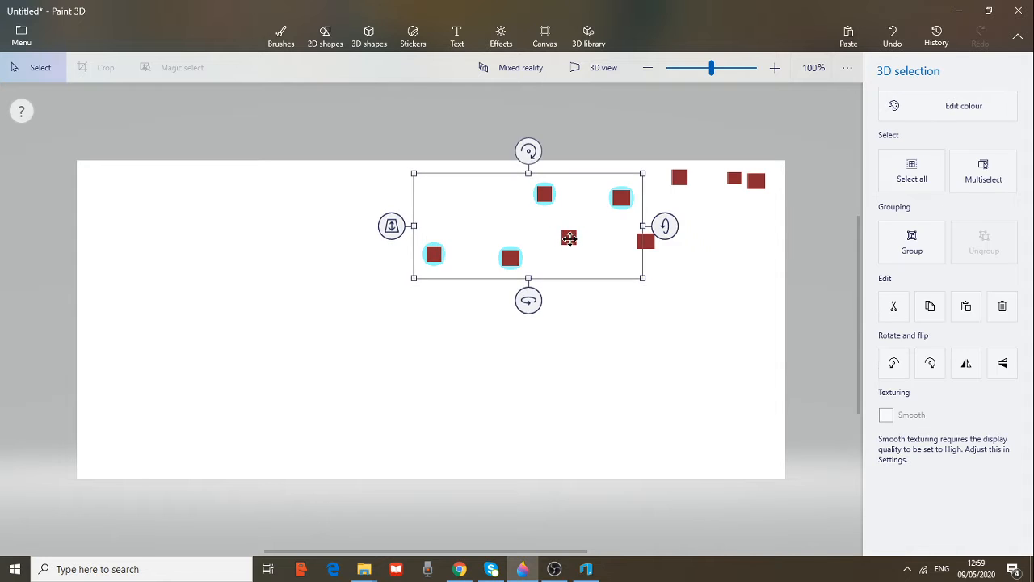
left_click_drag(568, 236, 573, 331)
left_click(713, 369)
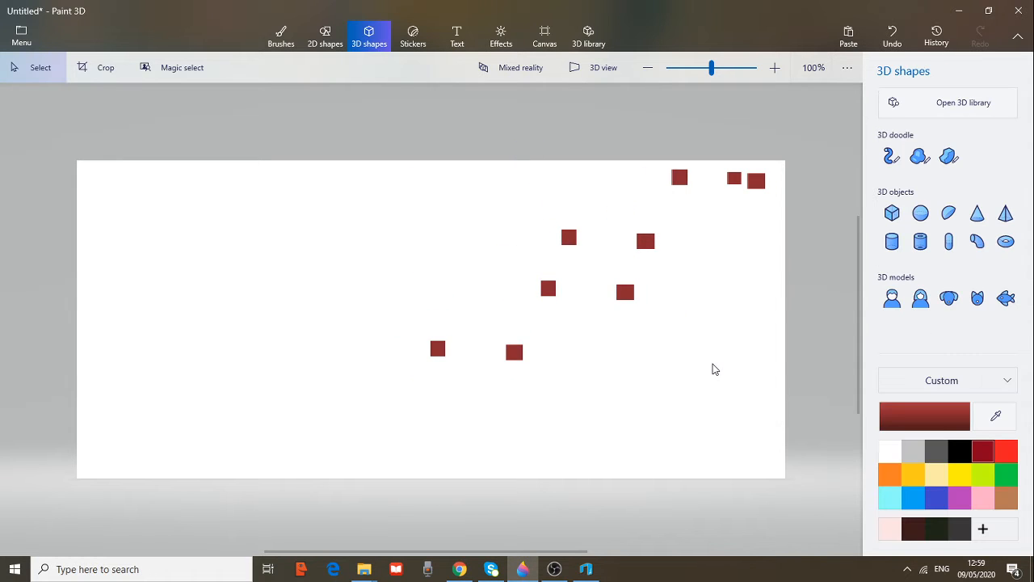
Duplicate all cubes on the canvas, place the copies in the lower right area and rotate them sideways about the vertical axis.
key("ctrl+a")
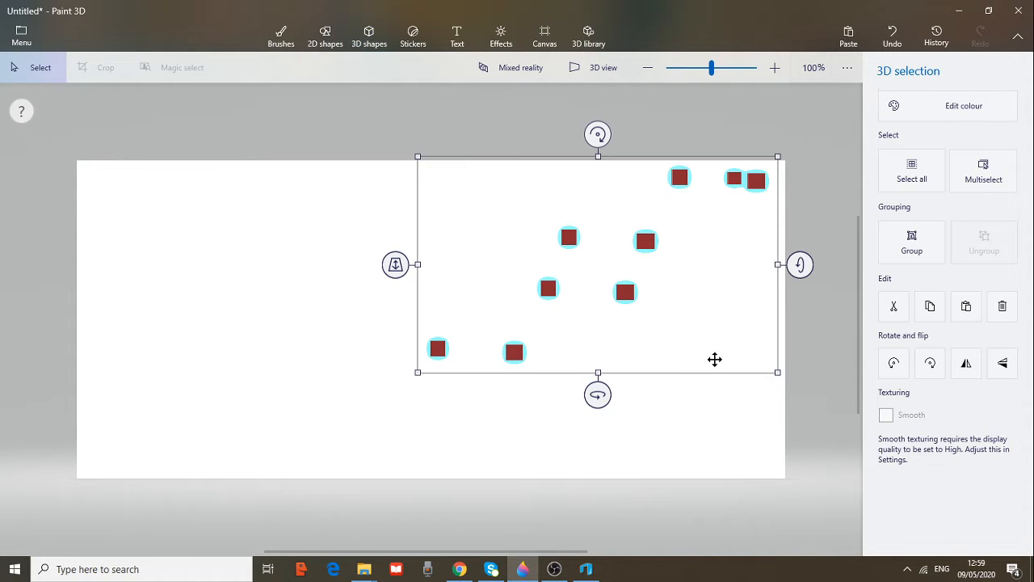
left_click(711, 362)
key("ctrl+a")
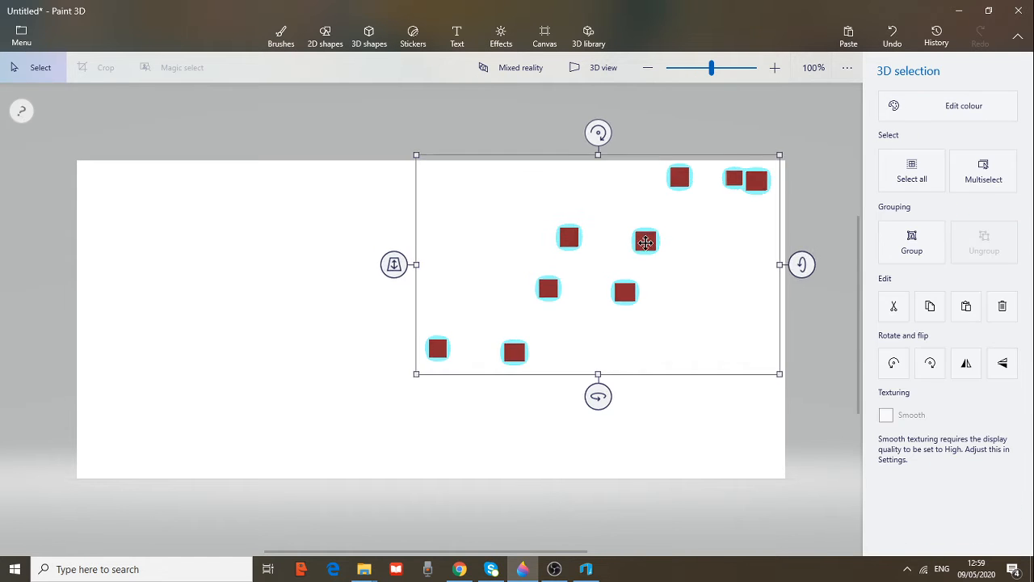
left_click_drag(645, 242, 627, 366)
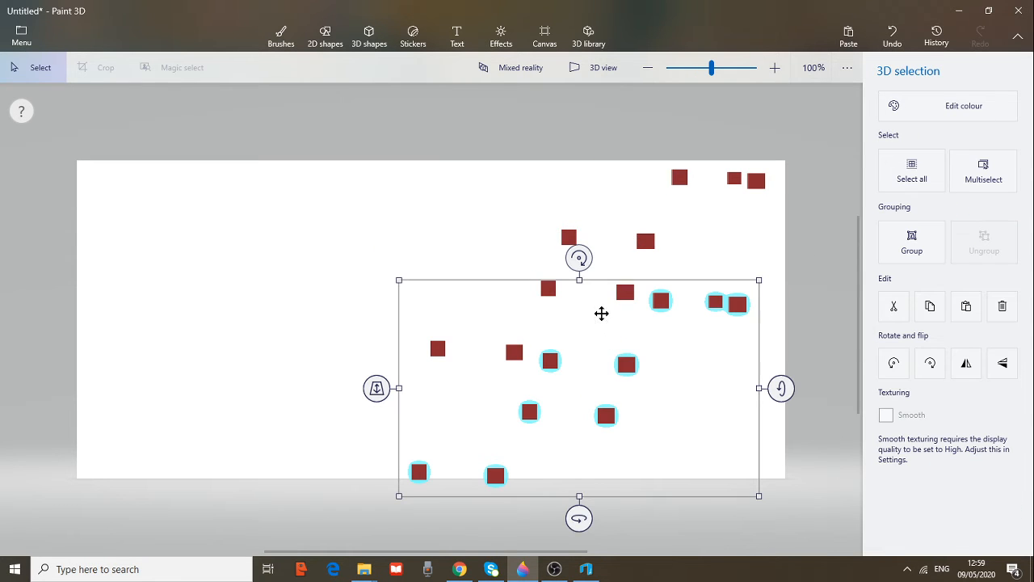
left_click_drag(578, 518, 351, 490)
Duplicate the rotated cluster of cubes and place the copy in the left part of the canvas.
key("ctrl+c")
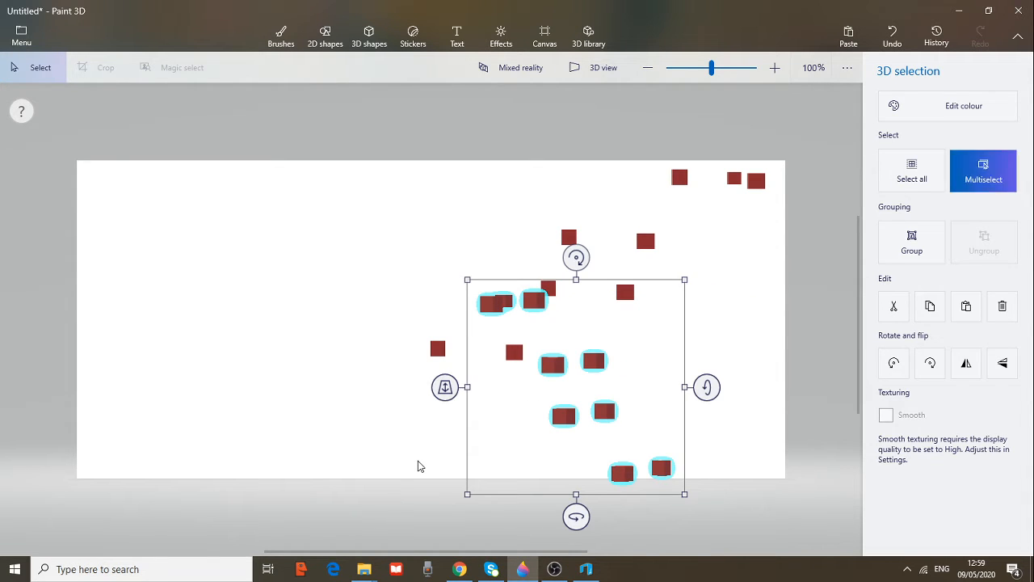
key("ctrl+v")
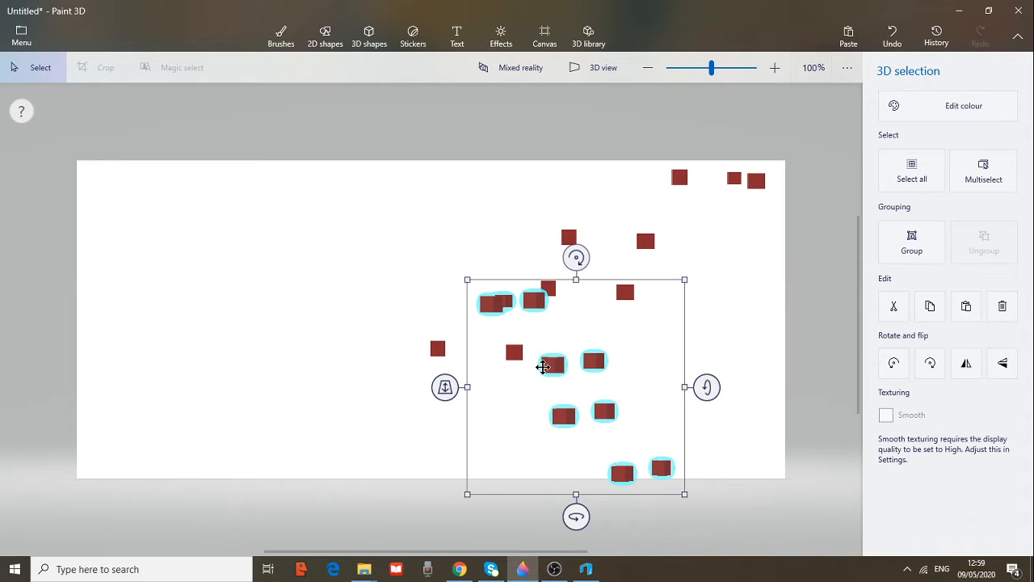
left_click_drag(541, 364, 222, 306)
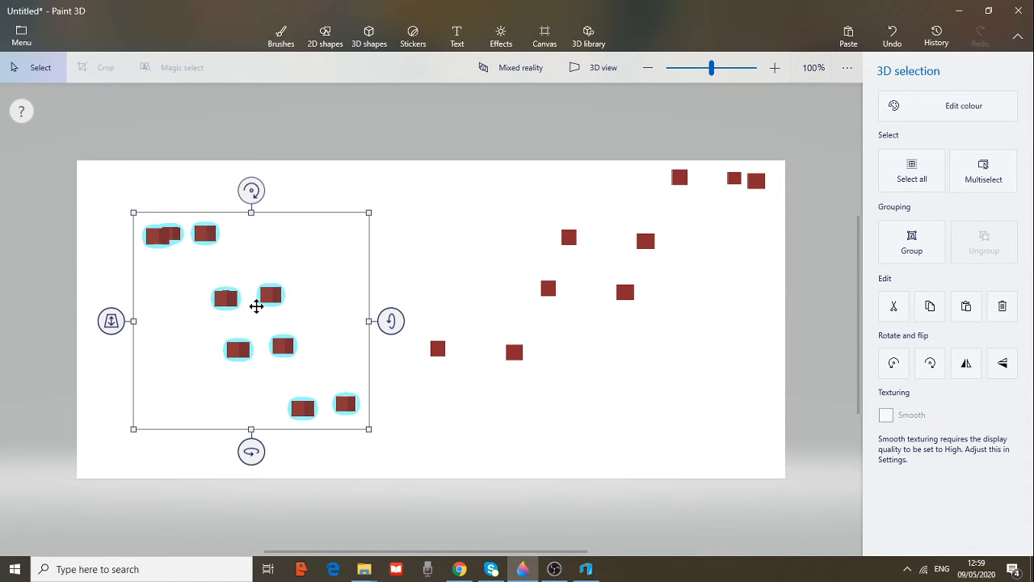
Duplicate the left cluster of cubes, tilt the copy about the horizontal axis and place it in the upper middle of the canvas.
key("ctrl+v")
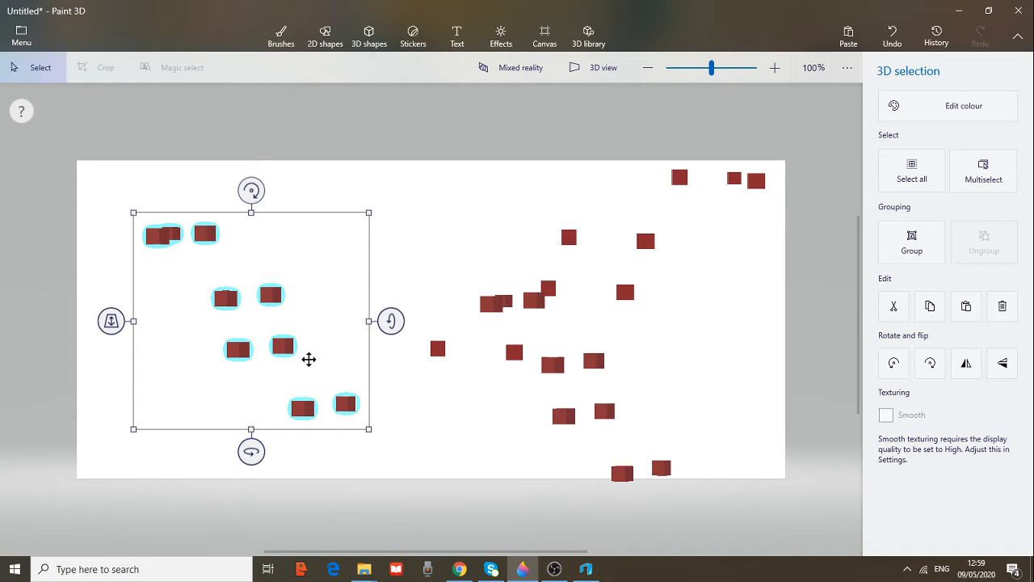
left_click_drag(383, 323, 397, 372)
left_click(397, 371)
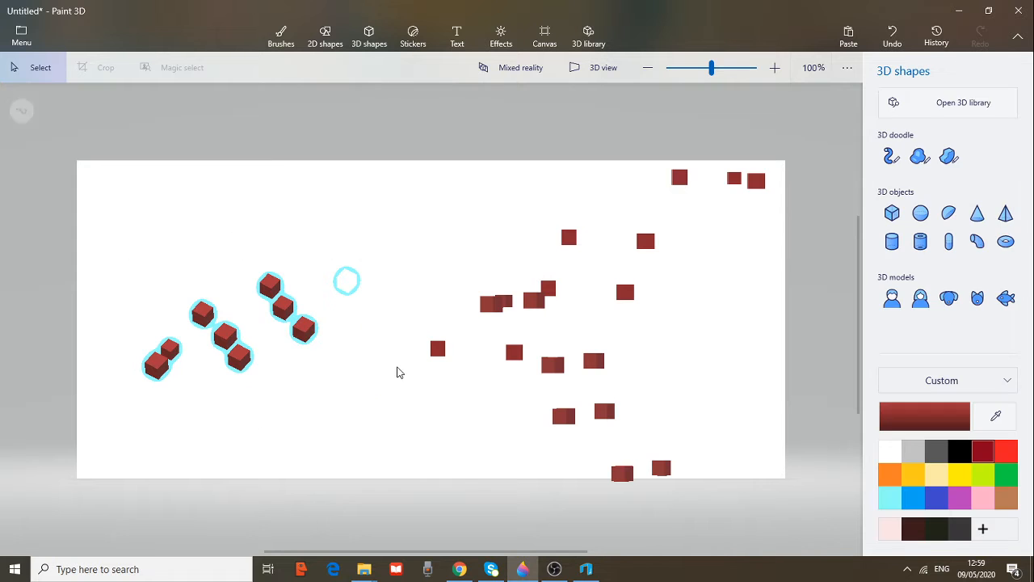
left_click(314, 340)
left_click_drag(329, 277, 486, 249)
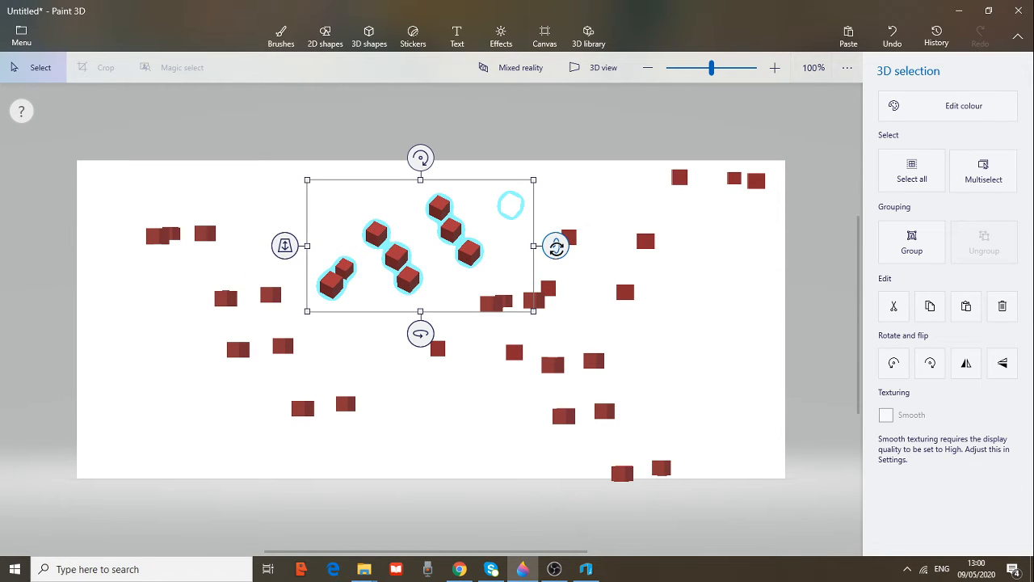
left_click_drag(554, 243, 523, 237)
left_click_drag(462, 233, 416, 248)
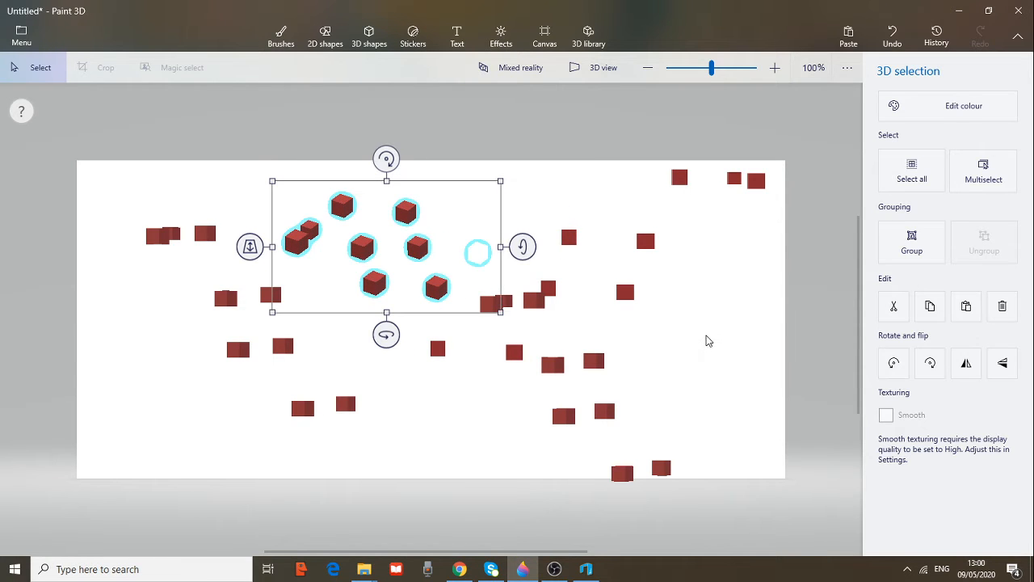
left_click(701, 353)
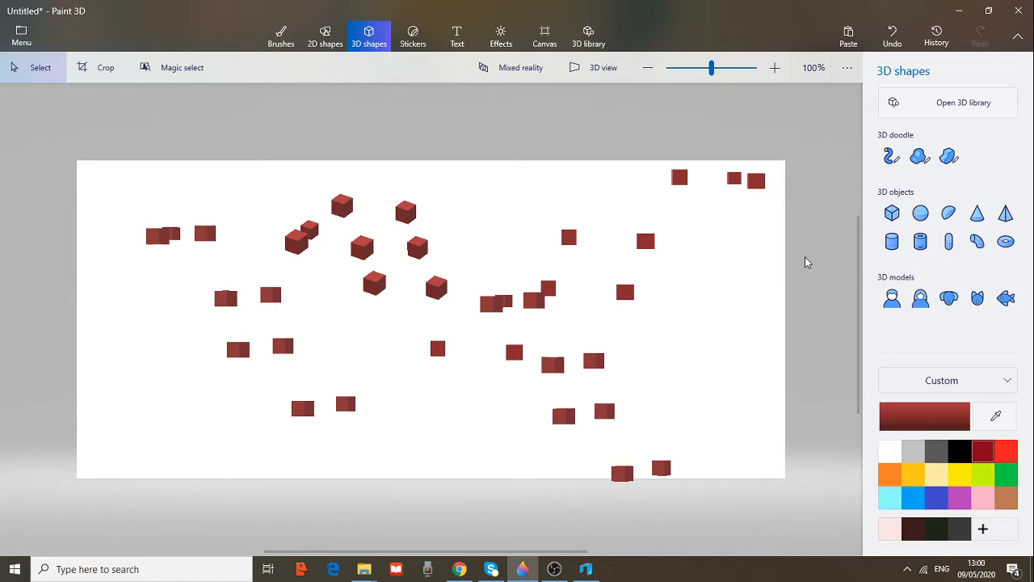
Draw a large dark red 3D sphere in the upper middle of the canvas, between the cube clusters, and select it.
left_click(921, 214)
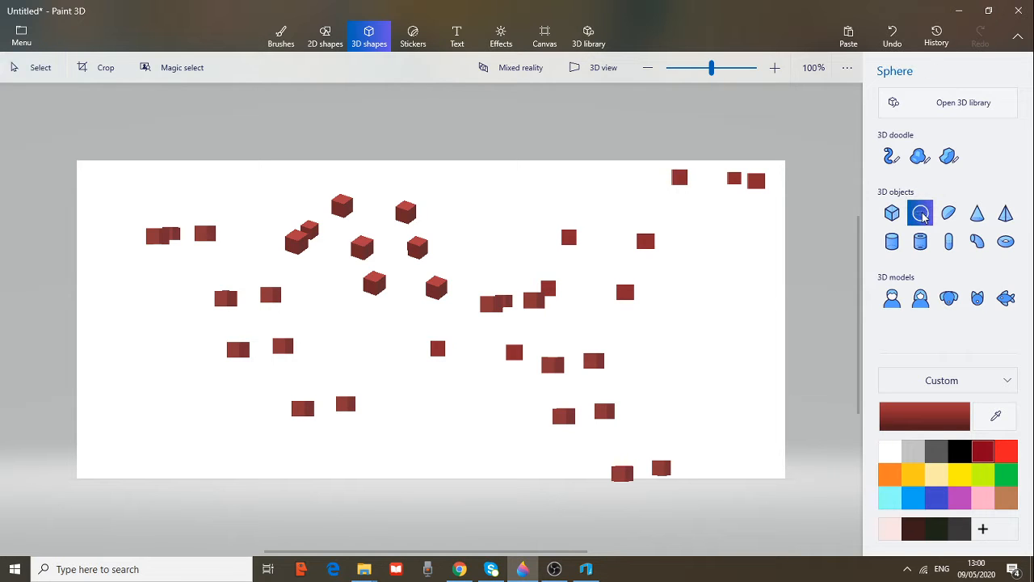
left_click_drag(440, 175, 550, 288)
left_click(521, 231)
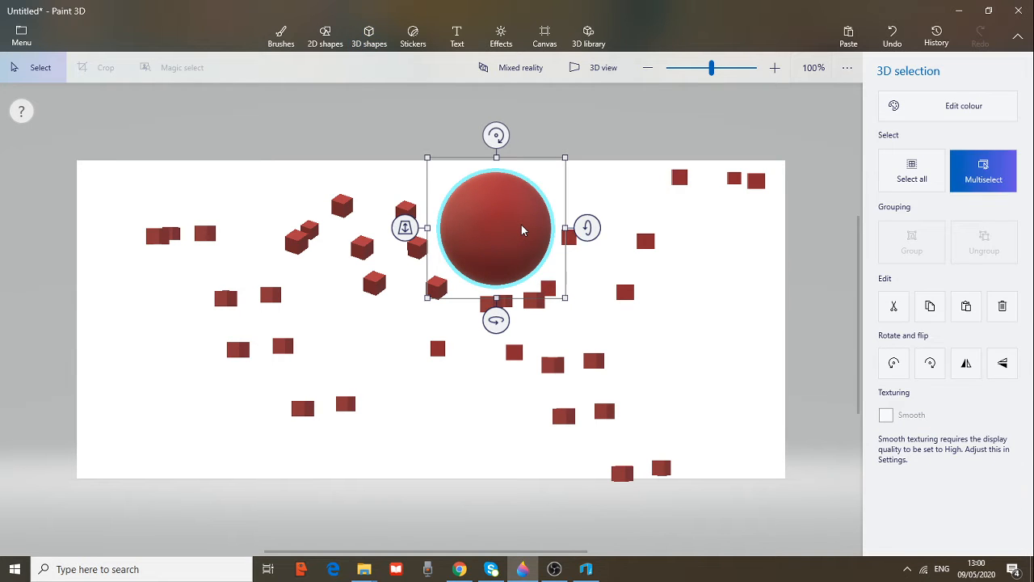
left_click(520, 230)
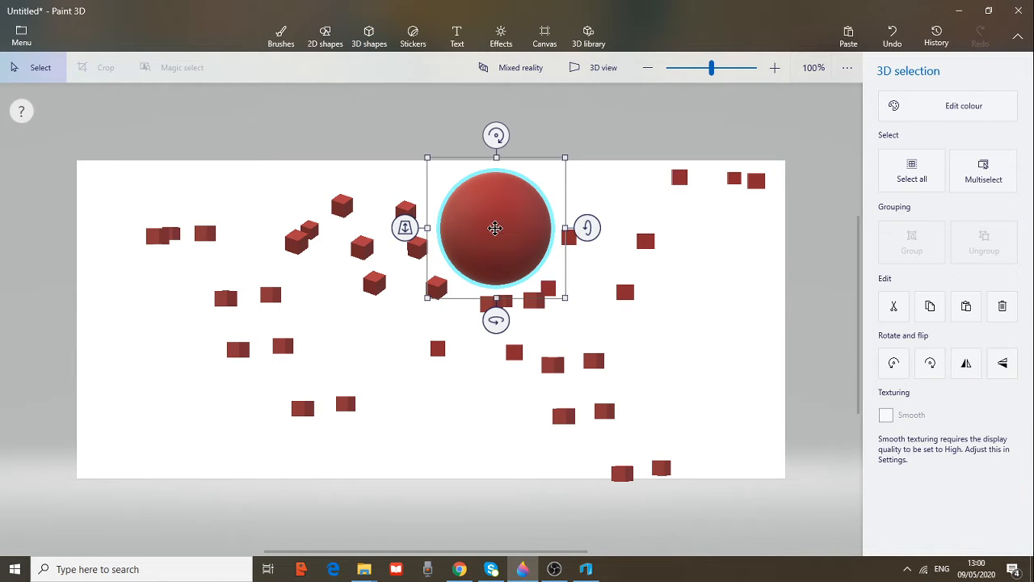
Duplicate the large sphere twice, placing one copy in the lower right and one in the lower left of the canvas.
left_click_drag(500, 216, 714, 370)
left_click(710, 360)
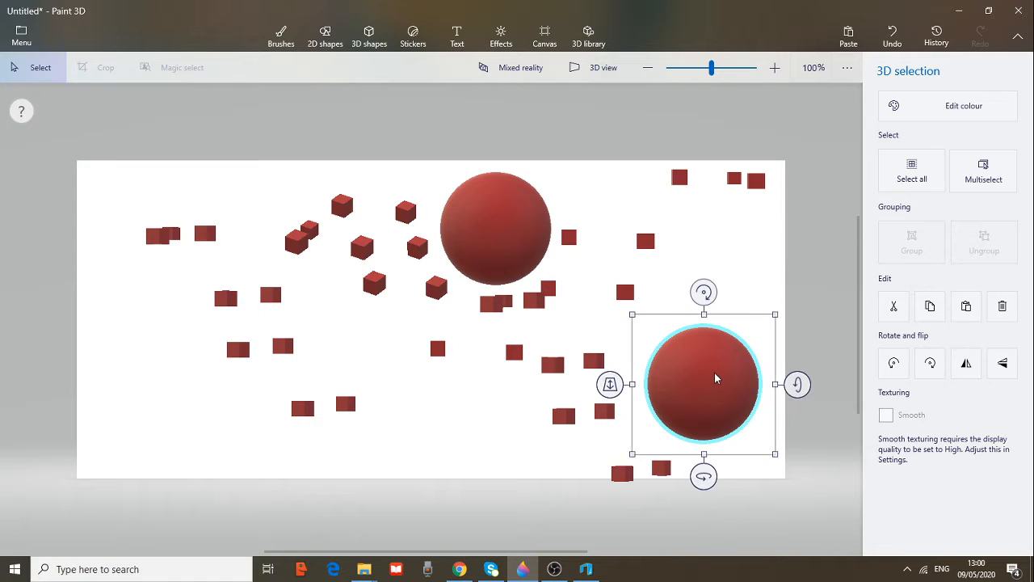
key("ctrl+c")
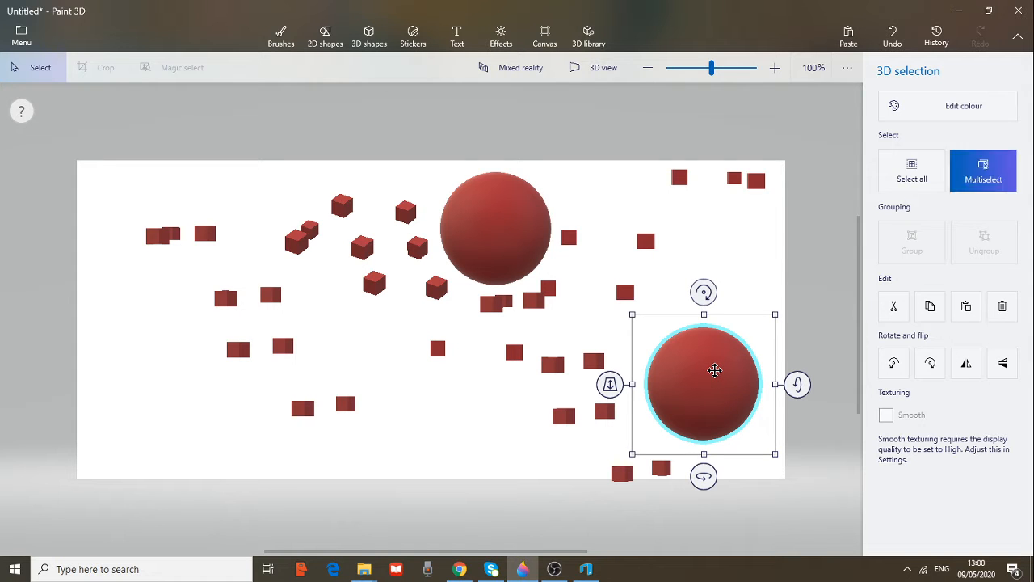
key("ctrl+v")
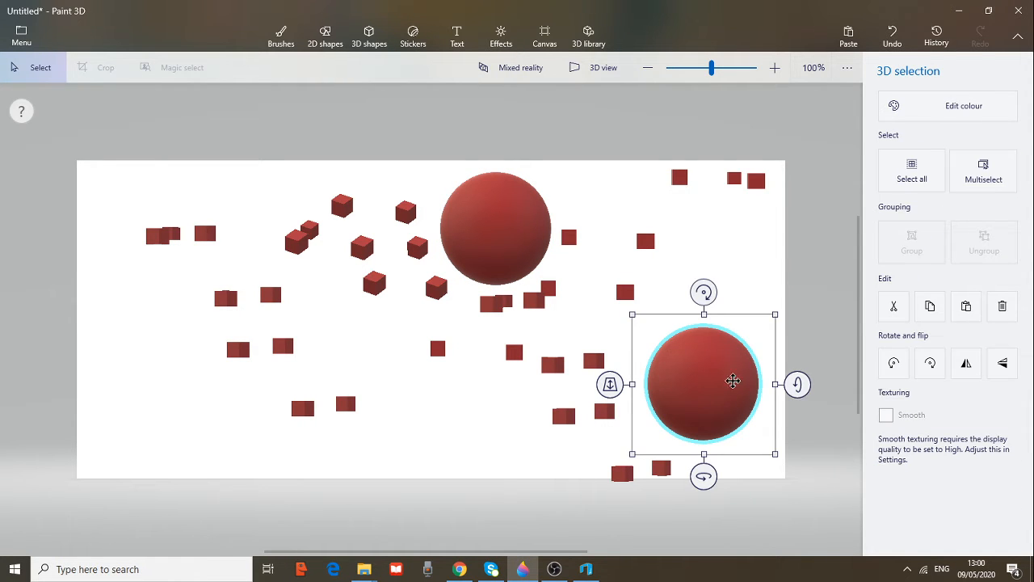
mouse_move(727, 381)
left_mouse_down()
mouse_move(660, 397)
mouse_move(474, 376)
mouse_move(728, 390)
left_mouse_up()
key("ctrl+v")
left_click_drag(496, 237, 159, 418)
left_click(255, 177)
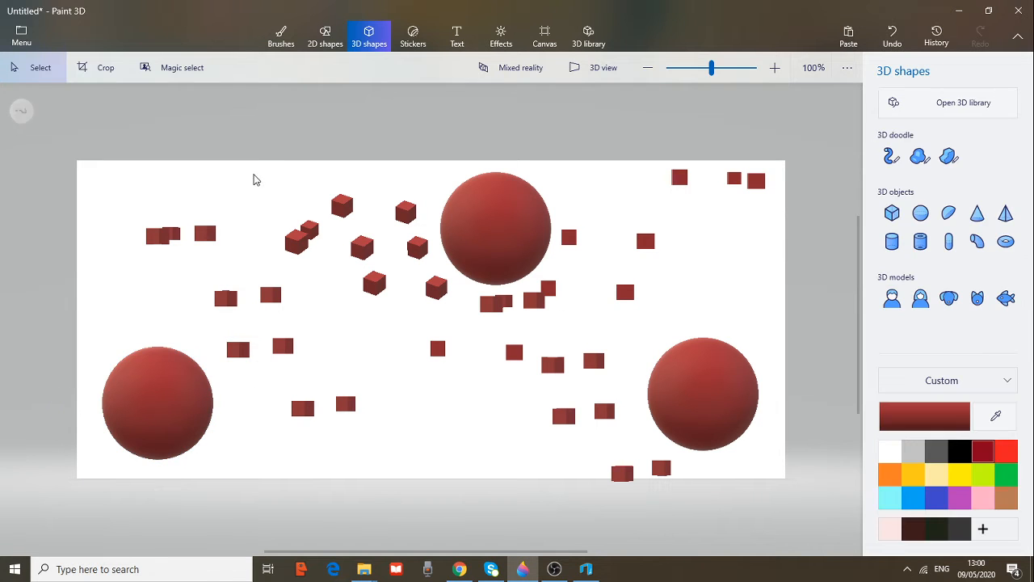
Use the Fill brush to colour the lower right sphere and the topmost cube of the upper middle cluster gold.
left_click(282, 35)
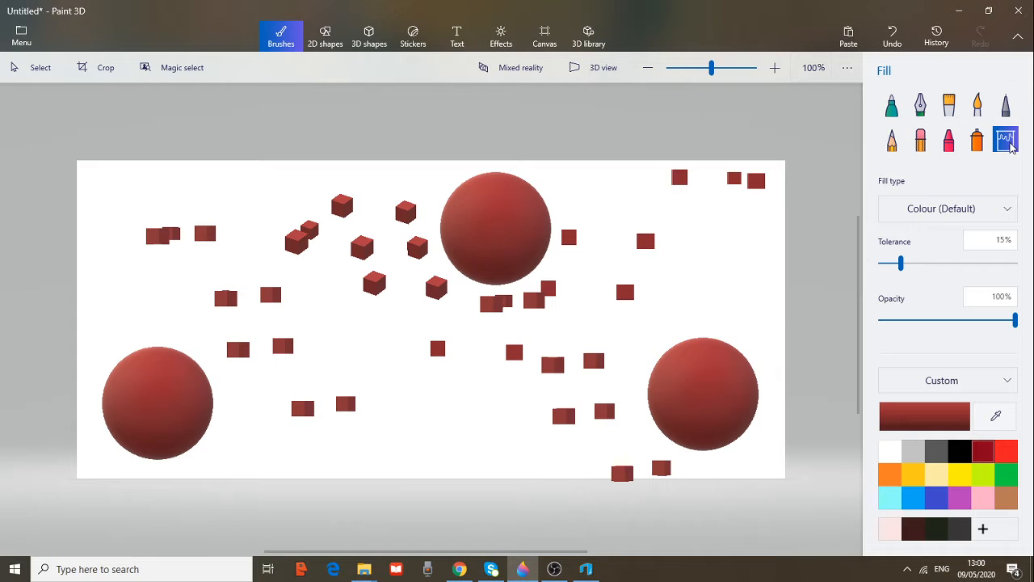
left_click(913, 476)
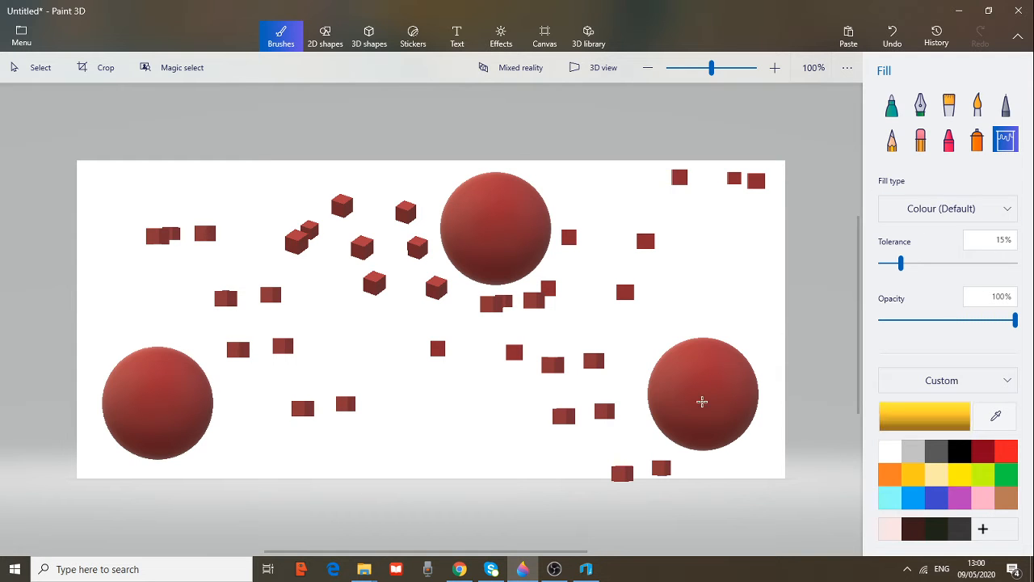
left_click(702, 402)
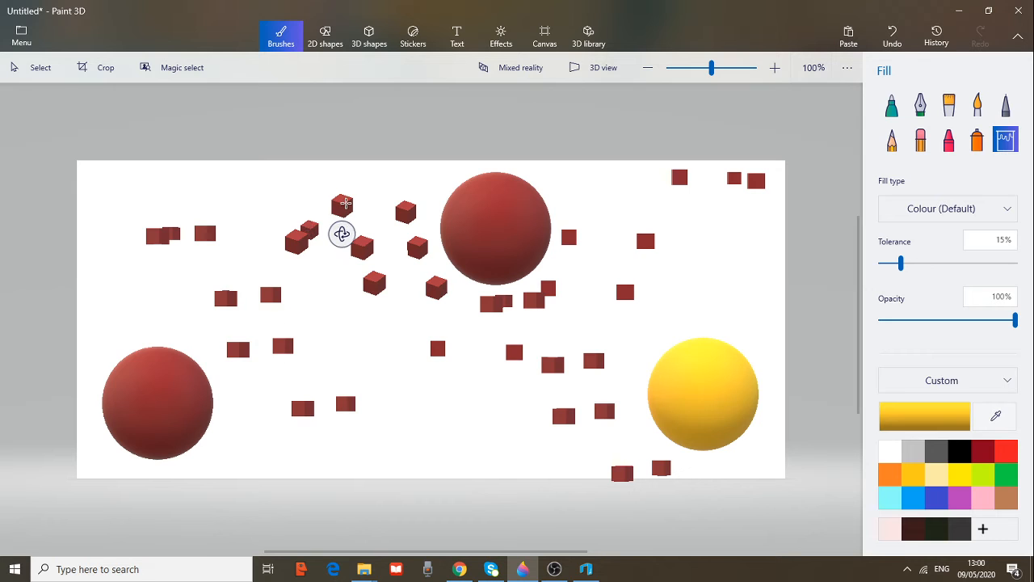
left_click(344, 203)
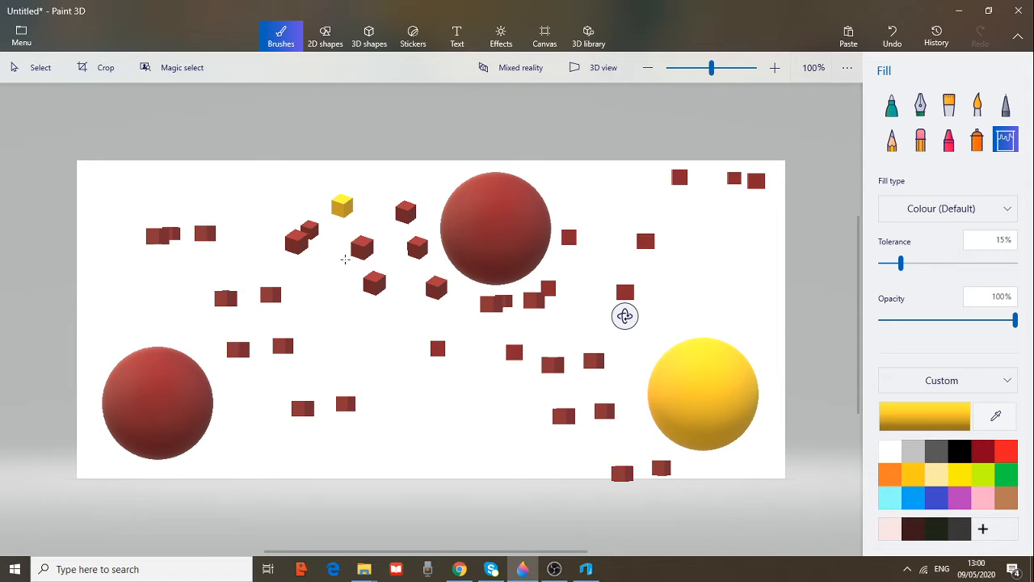
left_click(378, 280)
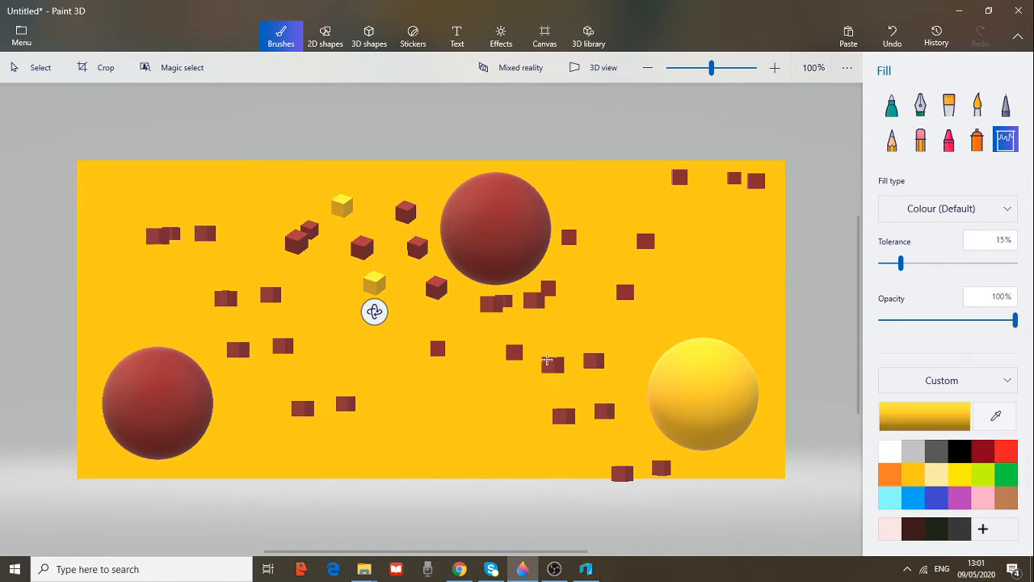
key("ctrl+z")
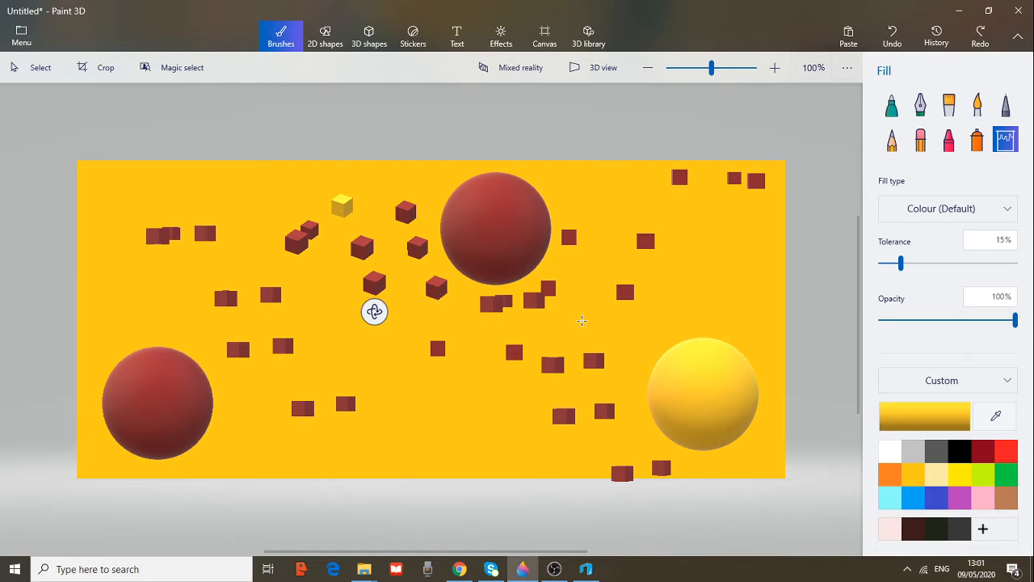
key("ctrl+z")
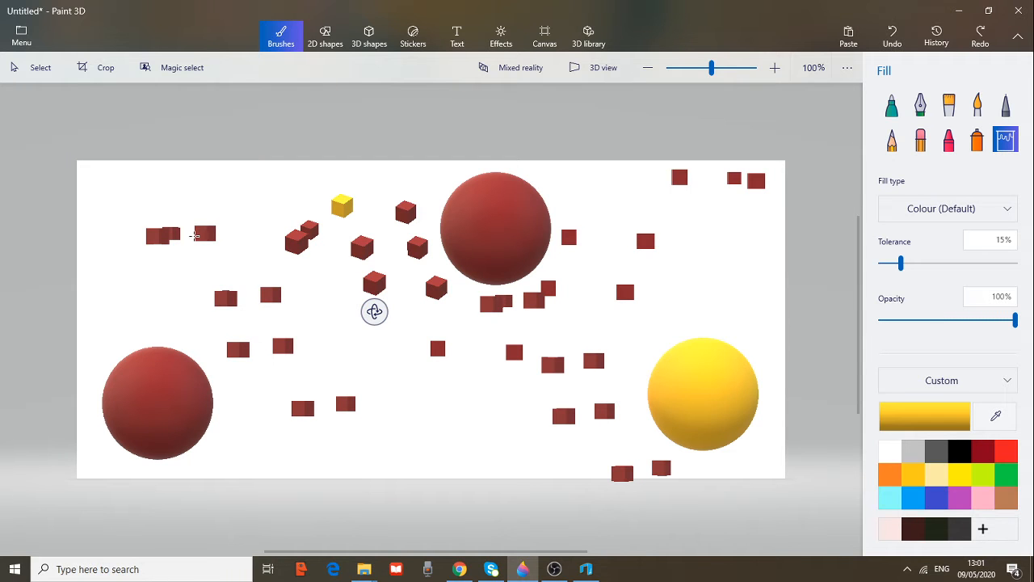
Fill the far left cube and the lowest cube of the left cluster with gold.
left_click(161, 234)
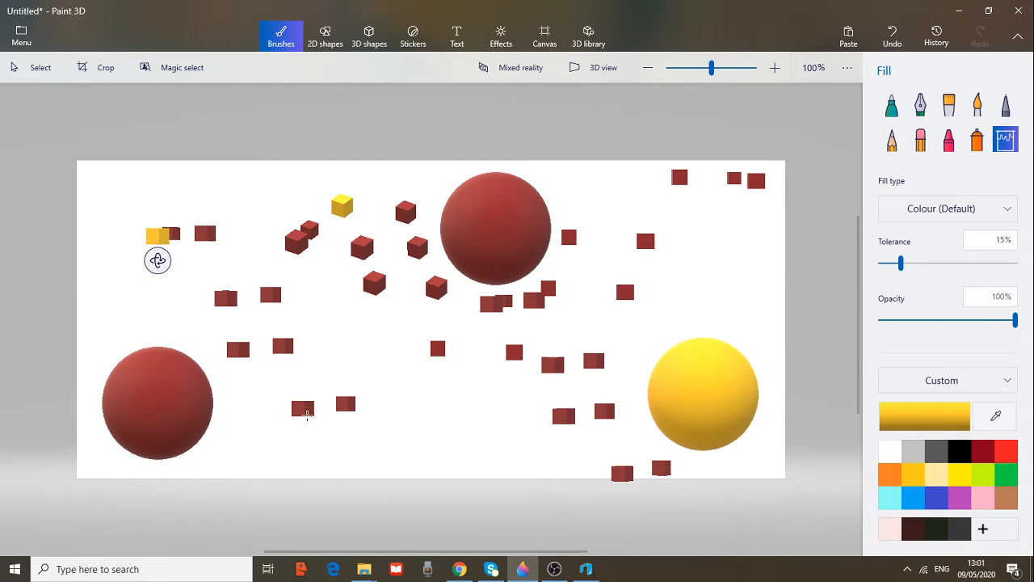
left_click(307, 413)
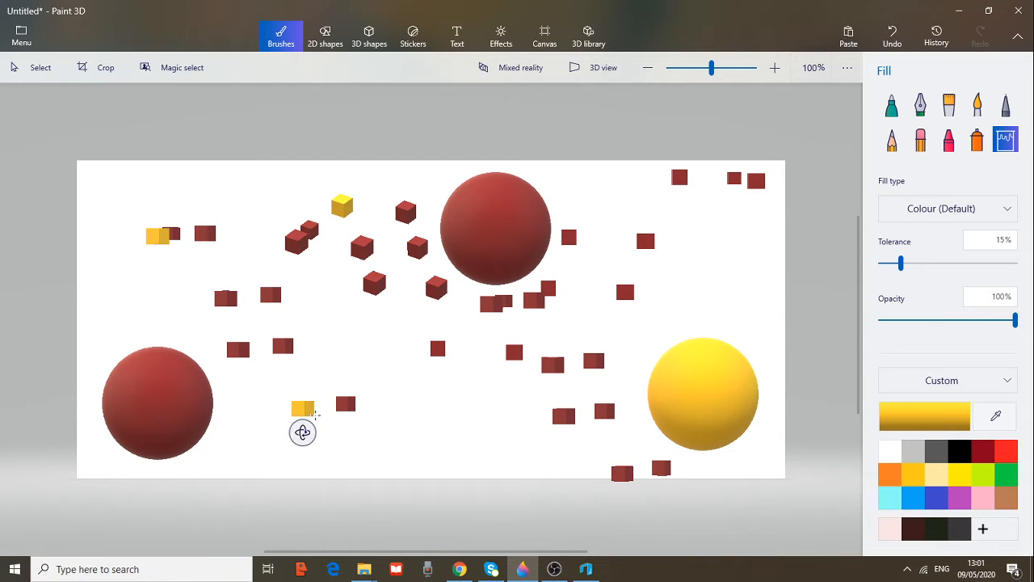
Fill the lower left sphere bright red, along with two lower right cubes, one upper right cube and the upper middle cluster's lower cube.
left_click(985, 452)
left_click(1005, 451)
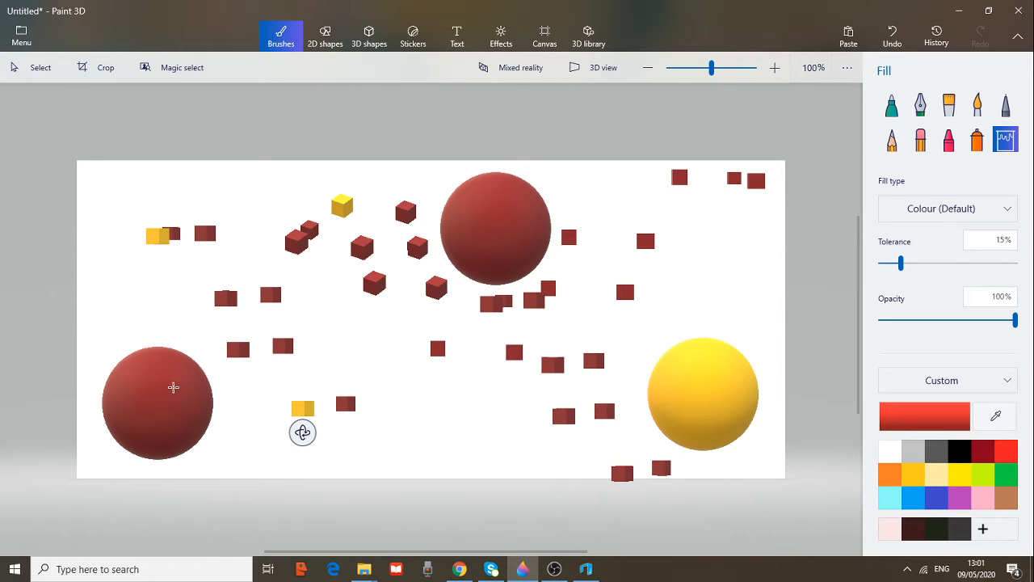
left_click(191, 403)
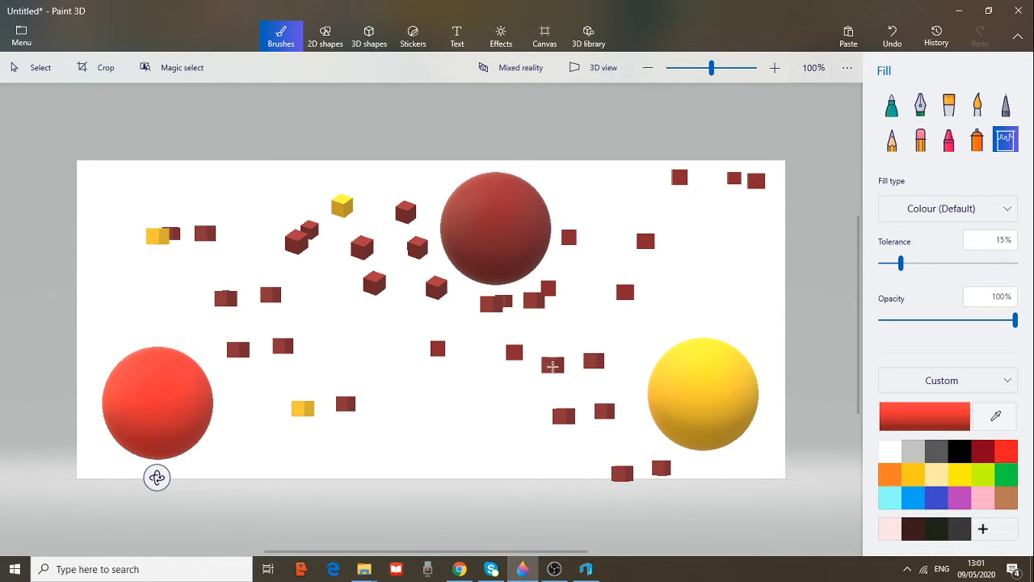
left_click(552, 366)
left_click(563, 418)
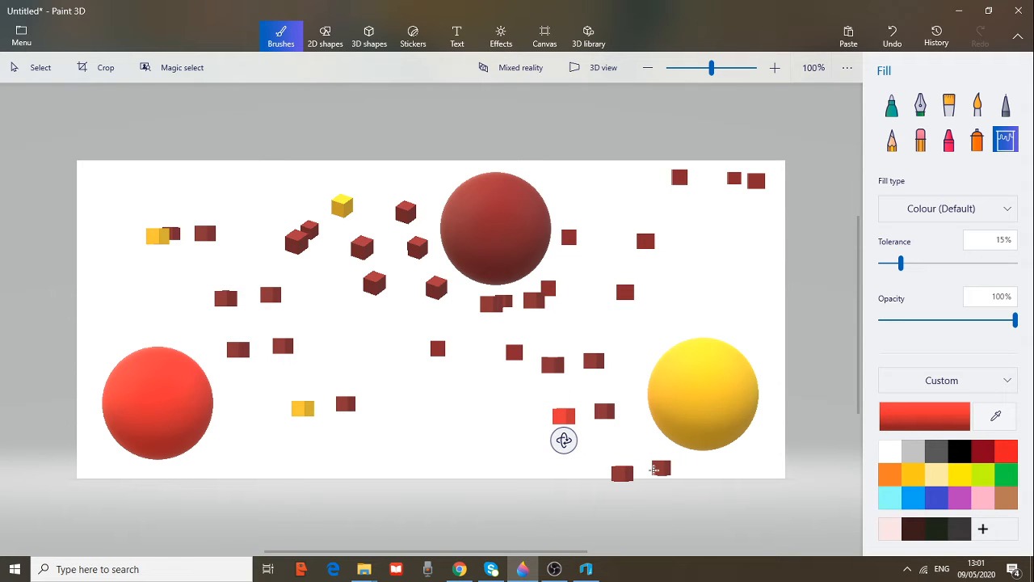
left_click(654, 469)
left_click(677, 174)
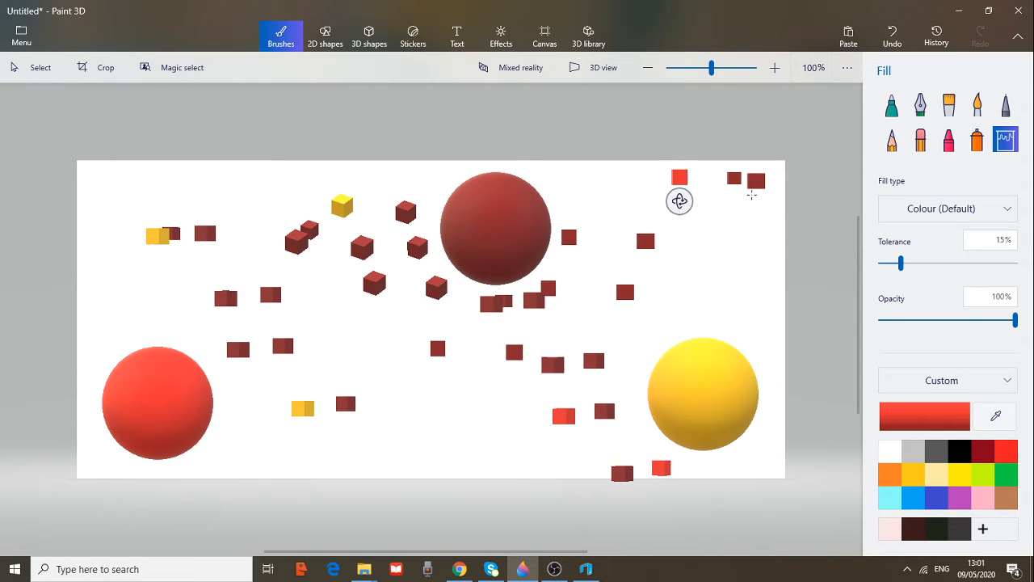
left_click(374, 285)
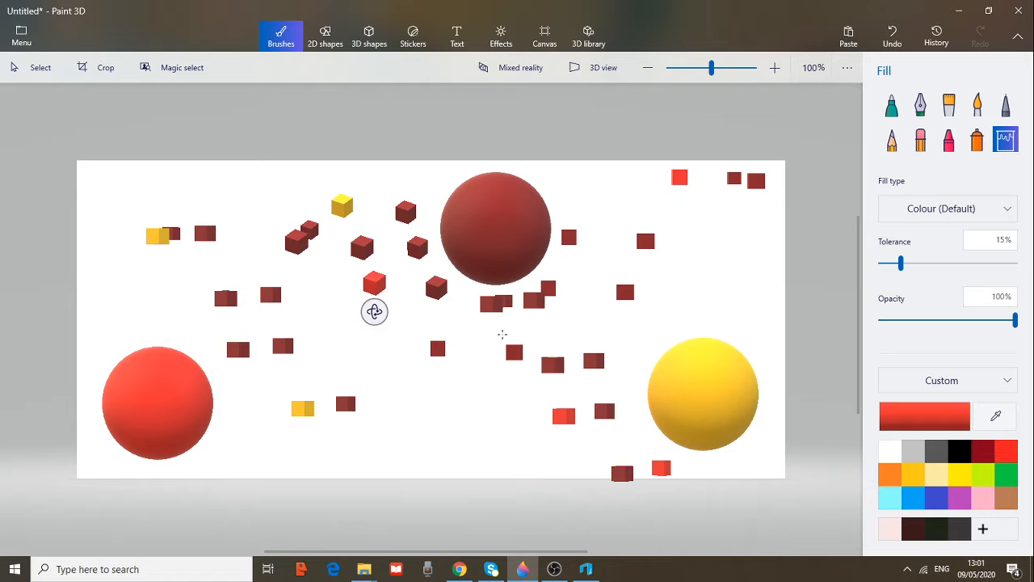
Fill one upper middle cube lime and four cubes green: one beside and one below the top sphere, and two in the left cluster.
left_click(983, 474)
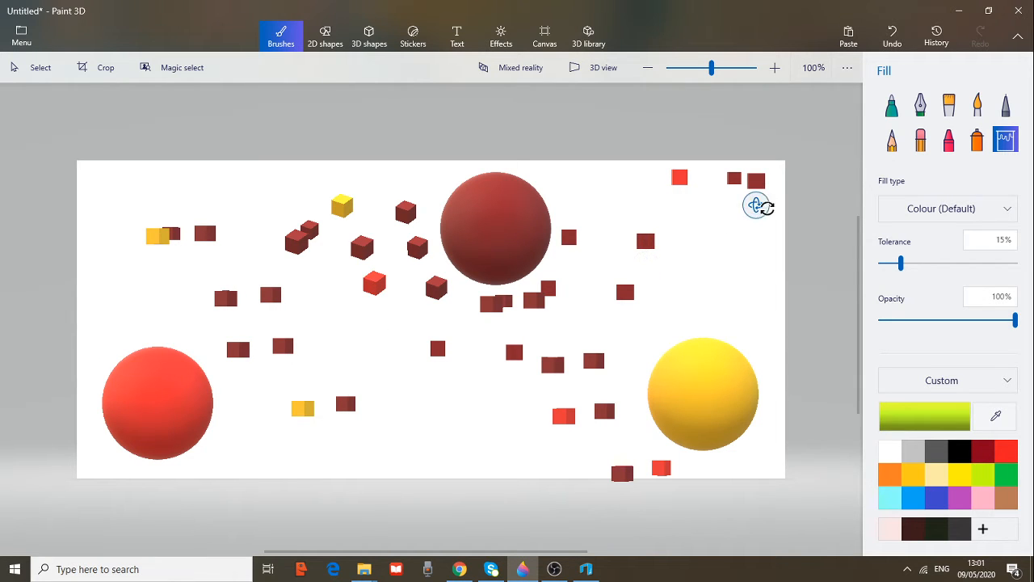
left_click(296, 241)
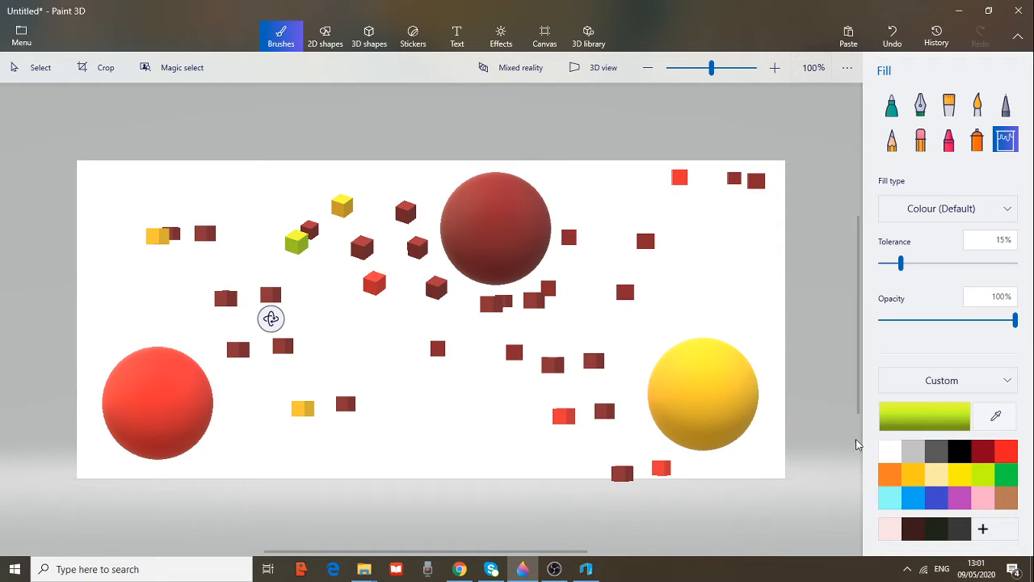
left_click(1006, 475)
left_click(533, 300)
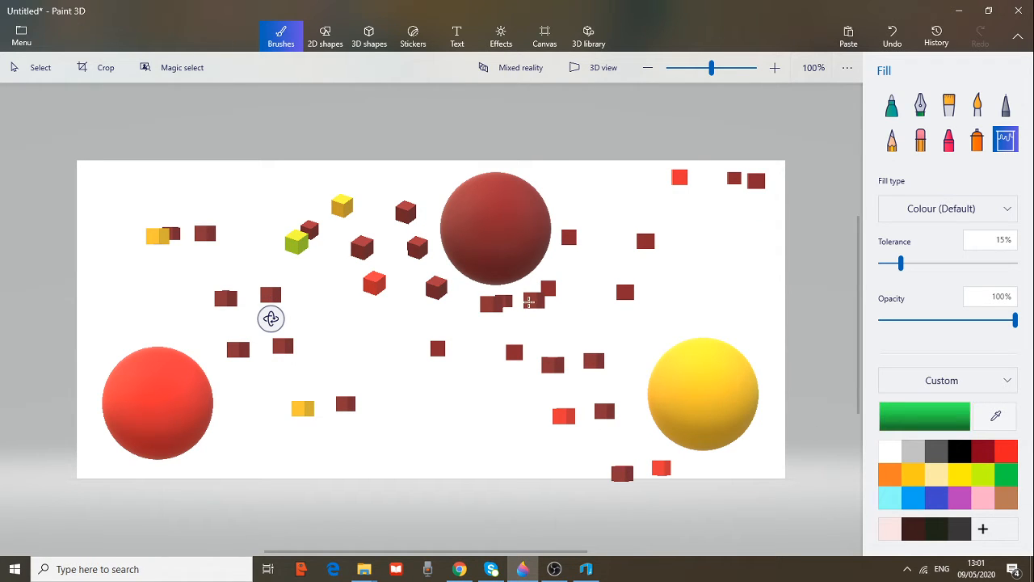
left_click(421, 248)
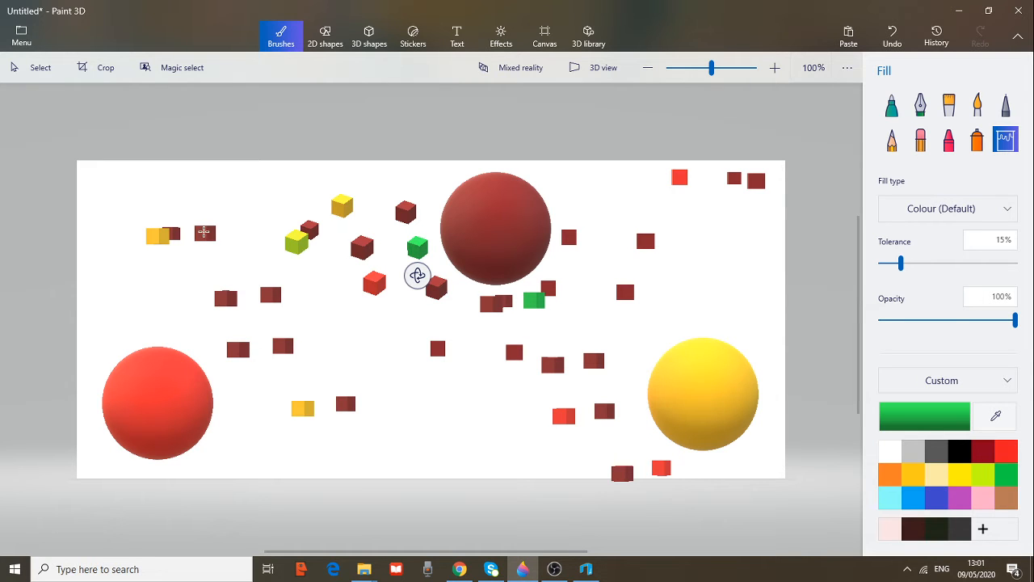
left_click(204, 233)
left_click(345, 404)
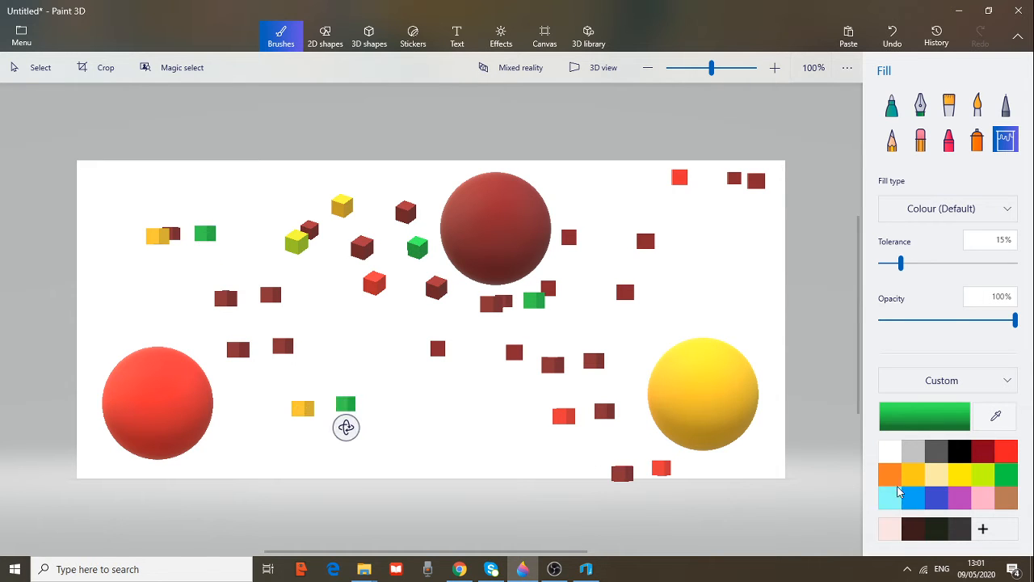
Fill four cubes indigo blue, one each in the left, upper middle, lower right and upper right clusters.
left_click(935, 498)
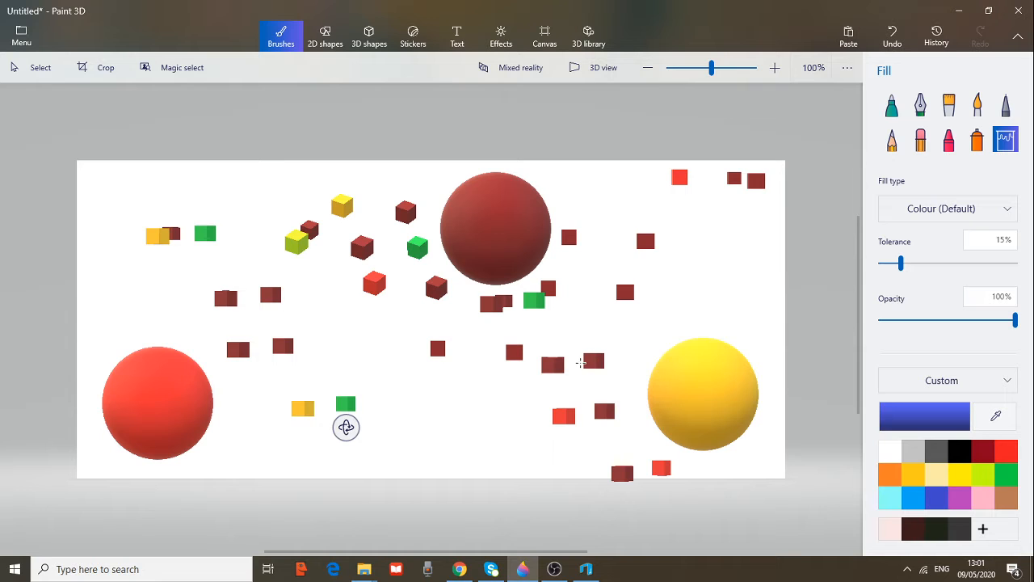
left_click(593, 360)
left_click(553, 365)
left_click(280, 350)
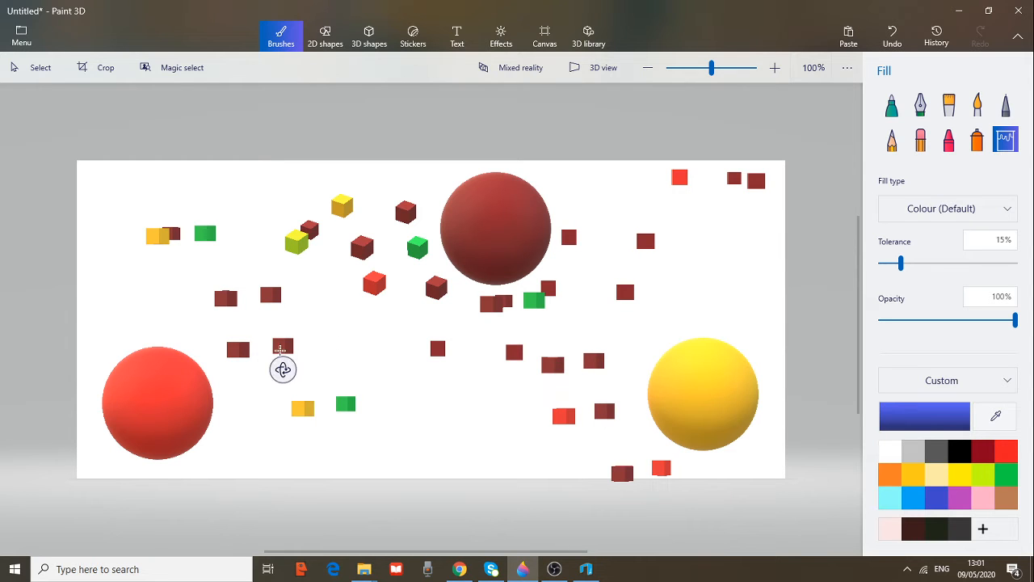
left_click(280, 349)
left_click(227, 297)
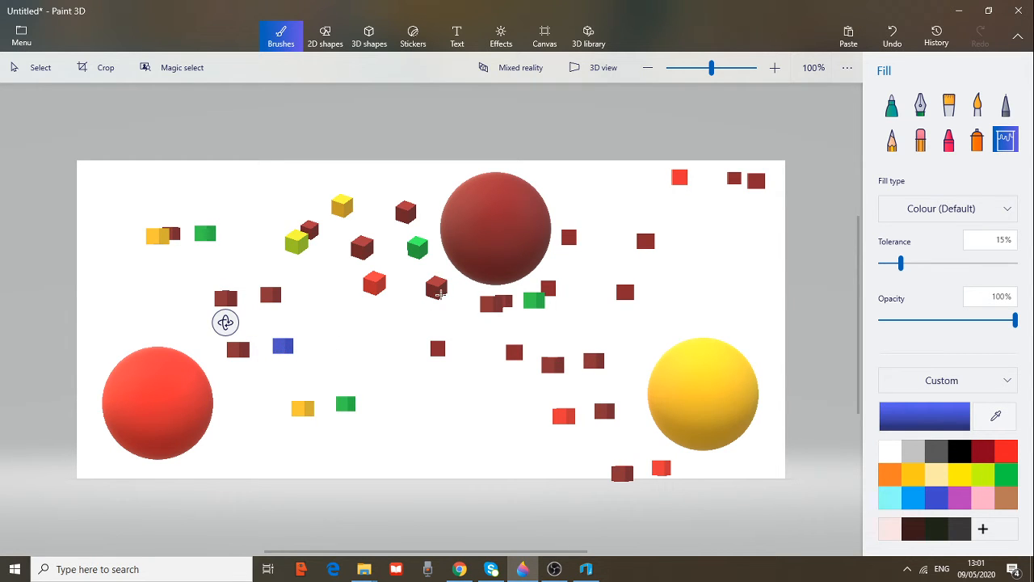
left_click(437, 287)
left_click(436, 287)
left_click(604, 411)
left_click(604, 411)
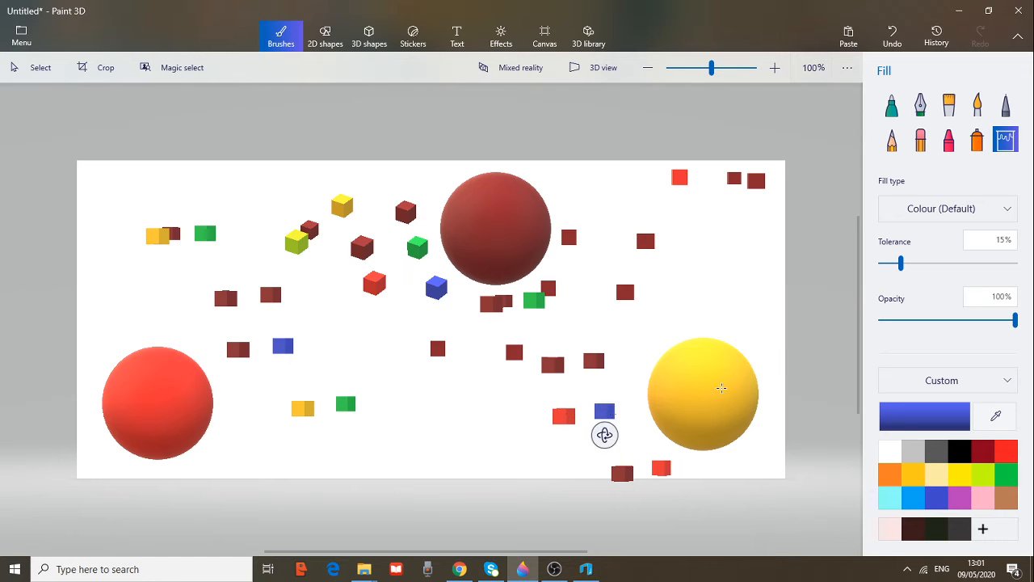
left_click(759, 181)
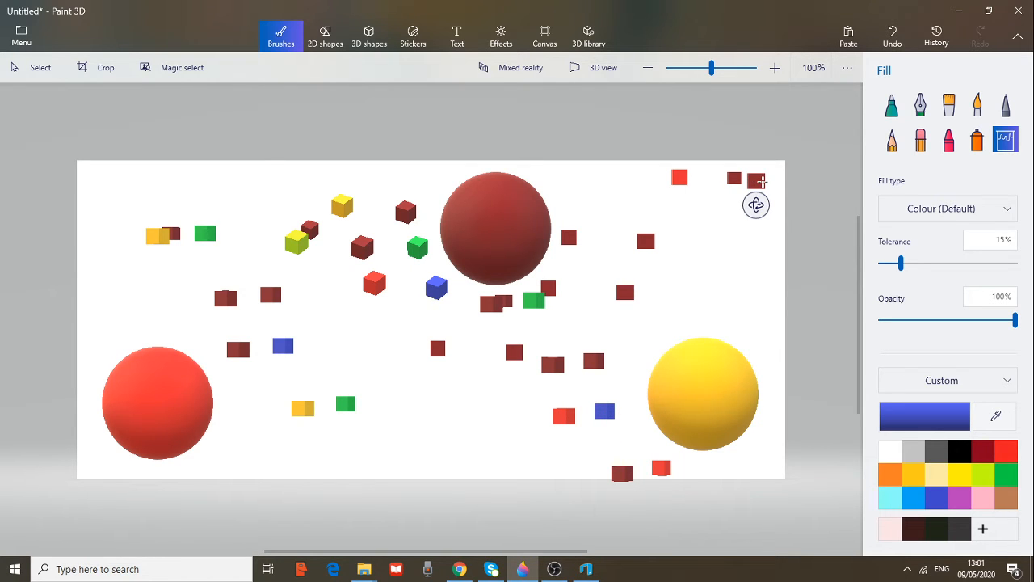
left_click(733, 177)
left_click(733, 178)
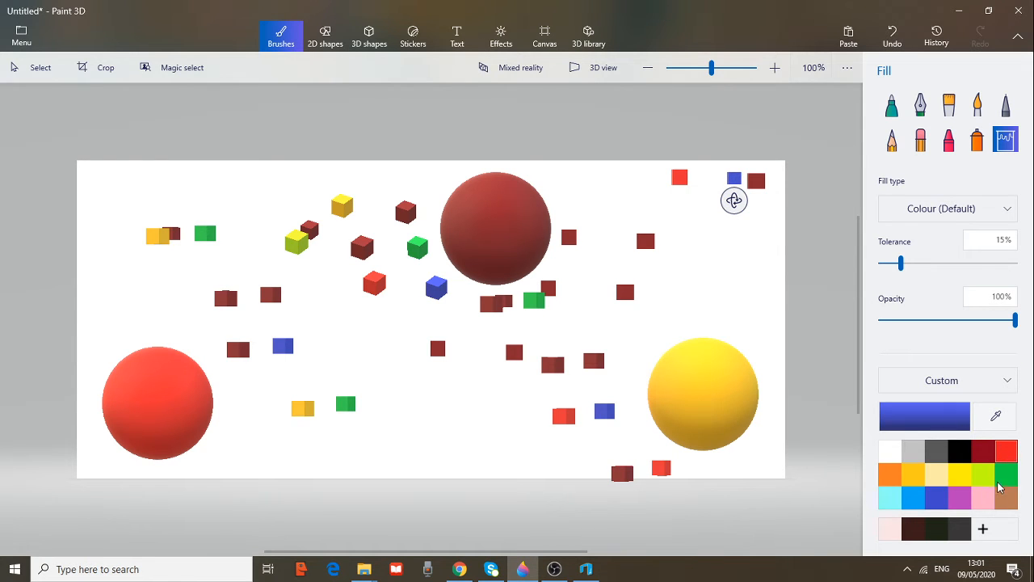
Fill the cube just below the top sphere and two cubes of the upper middle cluster light pink.
left_click(982, 496)
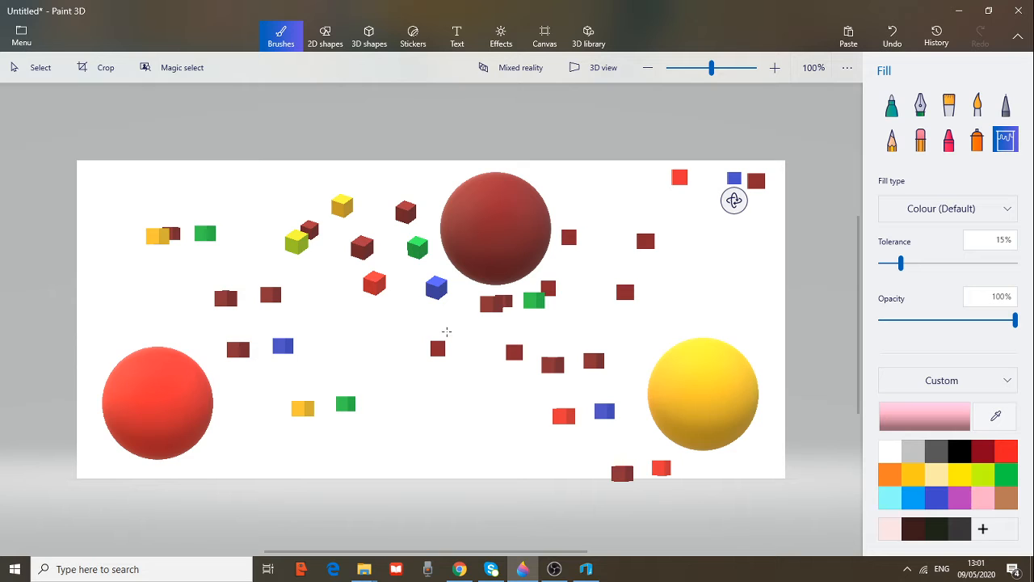
left_click(489, 303)
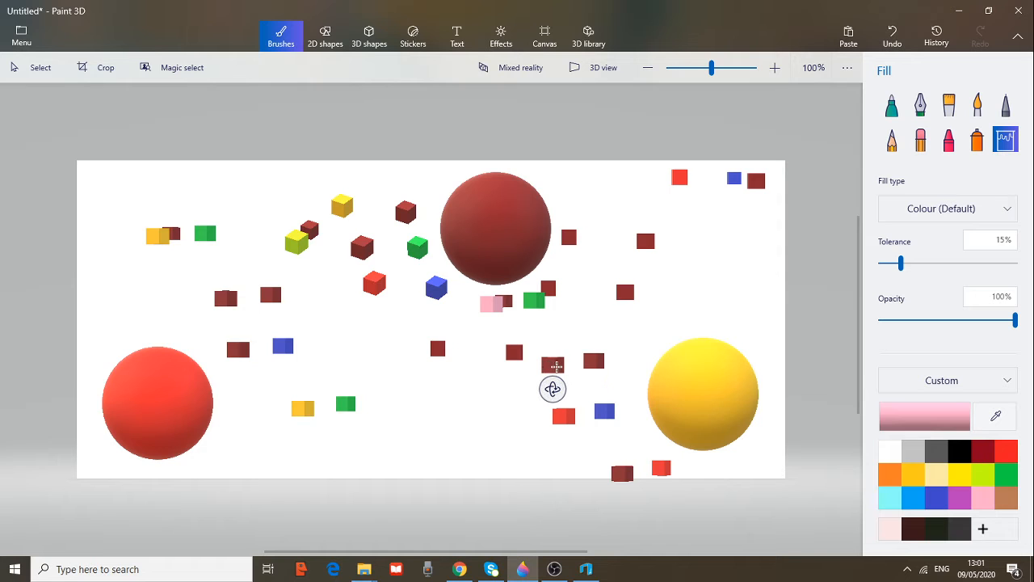
left_click(309, 228)
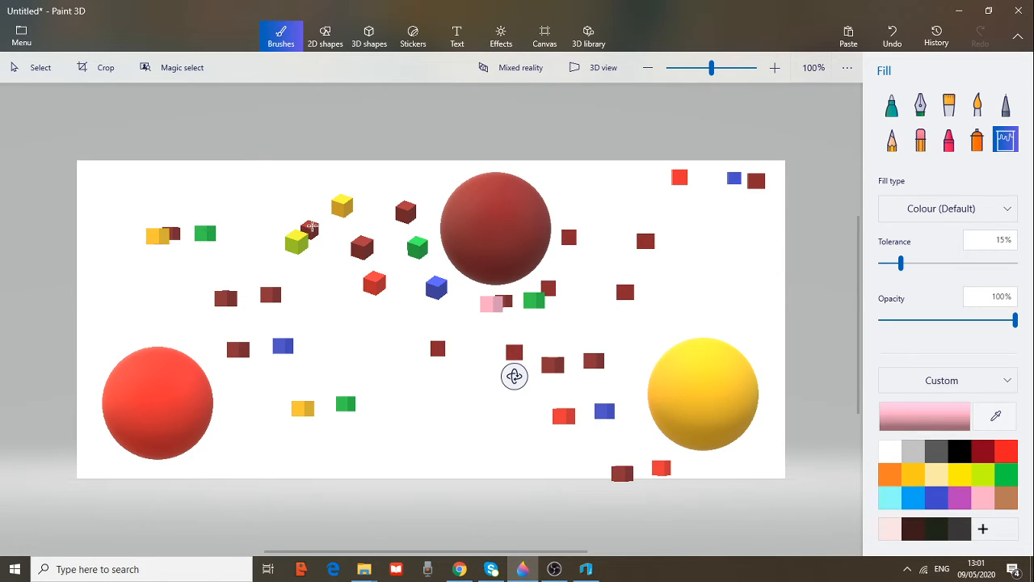
left_click(362, 245)
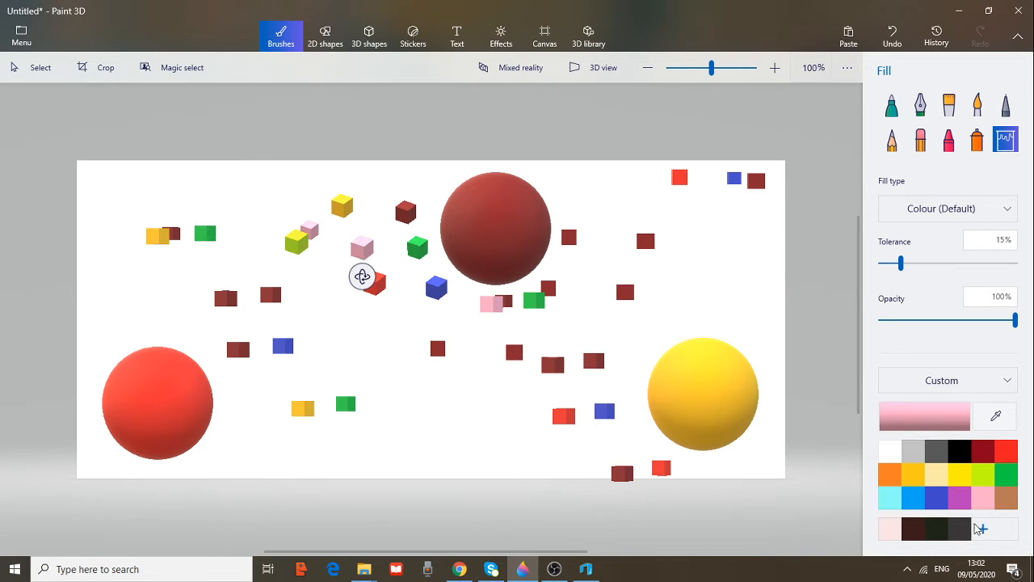
Fill the canvas background with the purple shade named Pink.
left_click(961, 497)
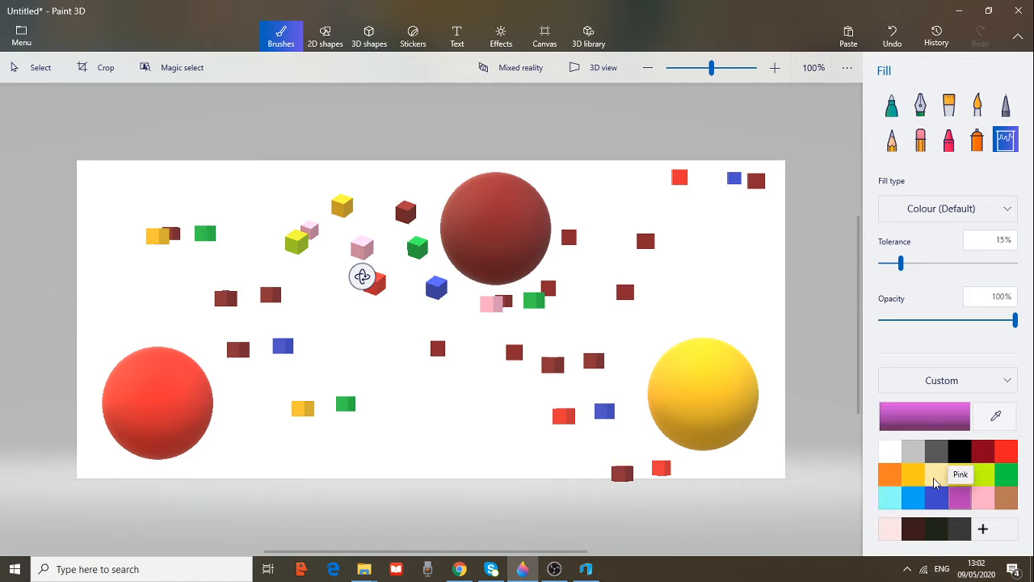
left_click(532, 361)
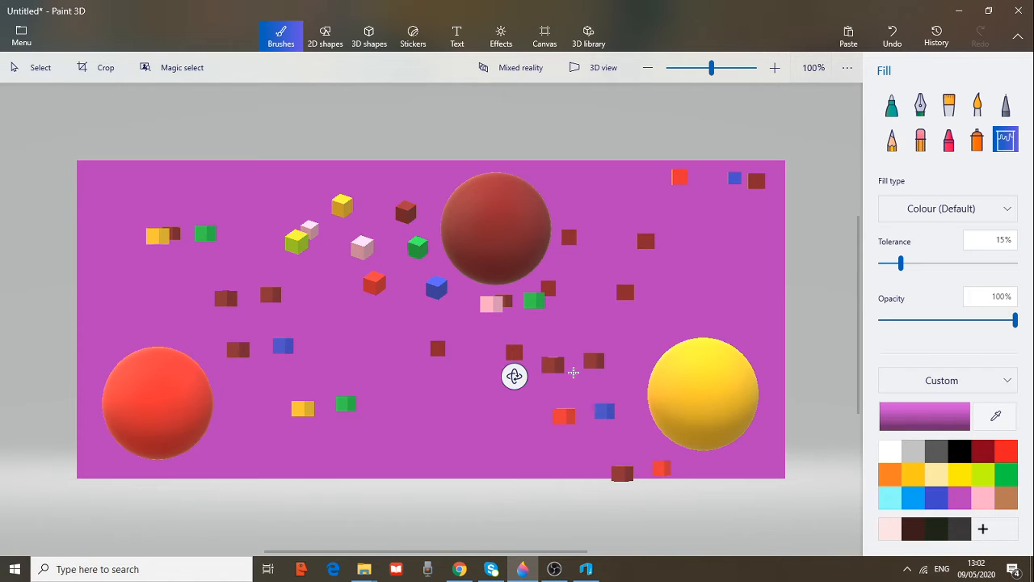
Undo the purple canvas fill and colour three cubes purple: one left of the top sphere, one beside the yellow upper-left cube, one above the red sphere.
key("ctrl+z")
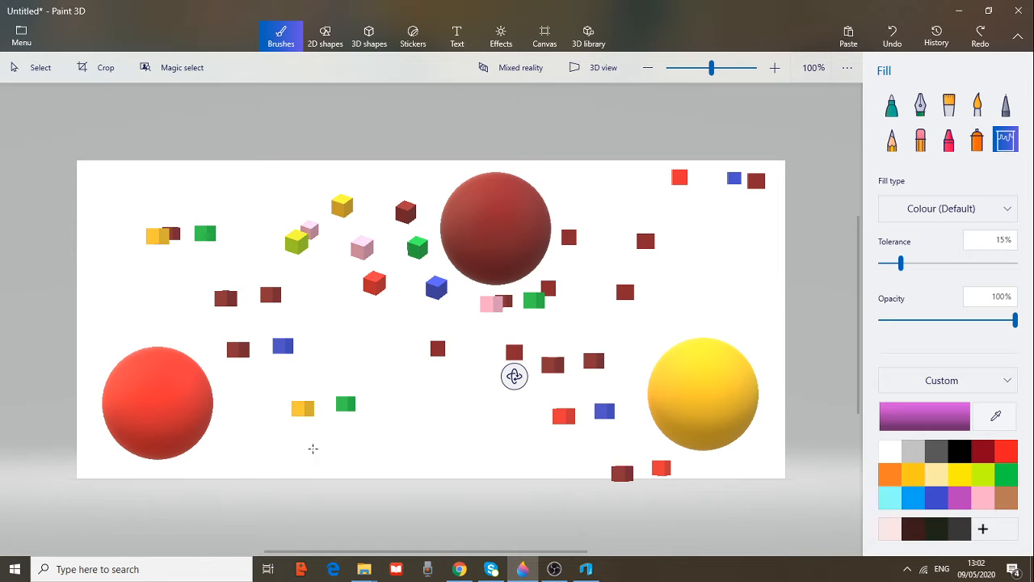
left_click(242, 352)
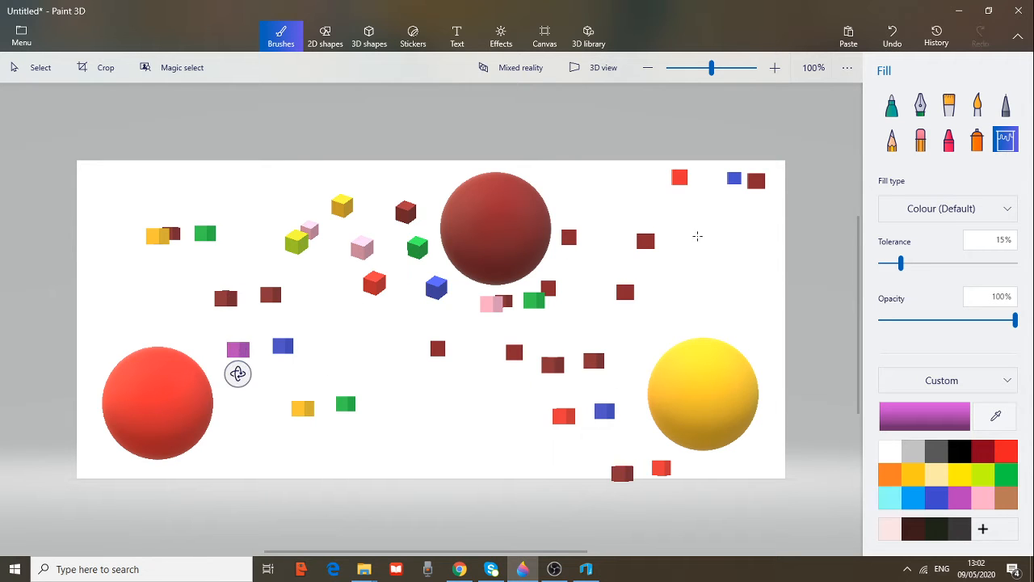
left_click(406, 213)
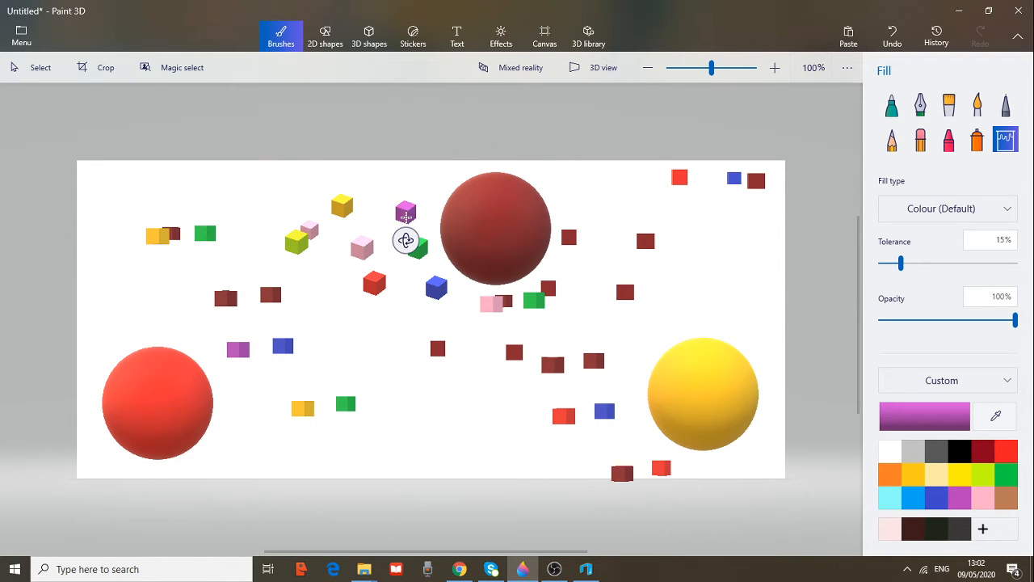
left_click(177, 234)
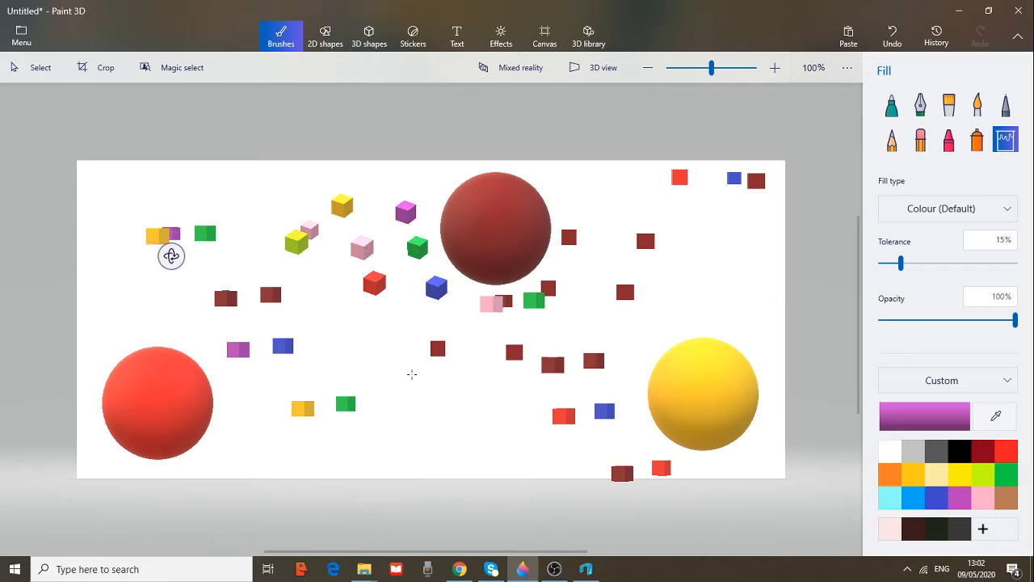
Fill the canvas background and the two remaining dark red cubes just below the top sphere bright blue.
left_click(912, 496)
left_click(539, 273)
left_click(548, 288)
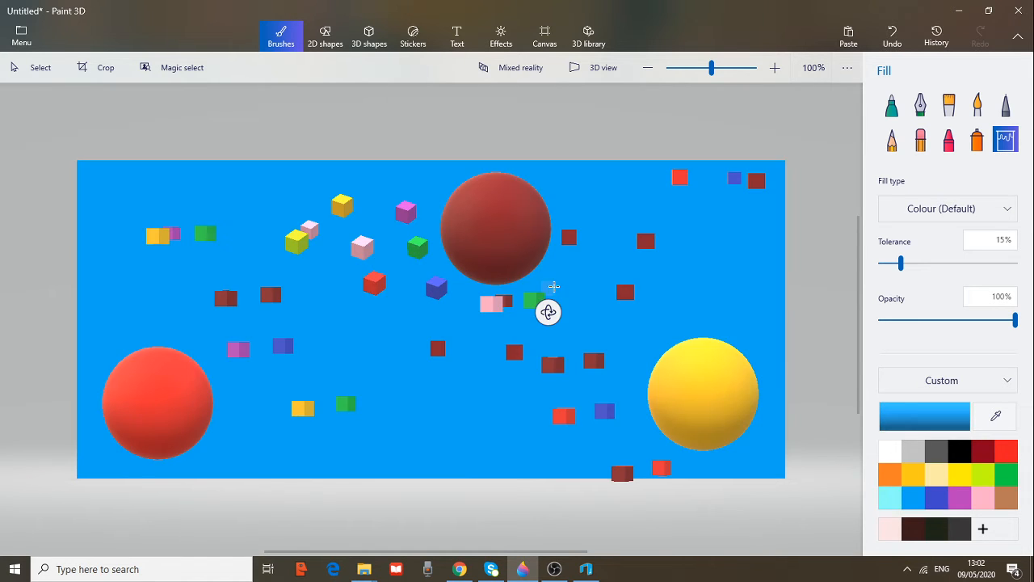
key("ctrl+z")
left_click(438, 348)
left_click(505, 300)
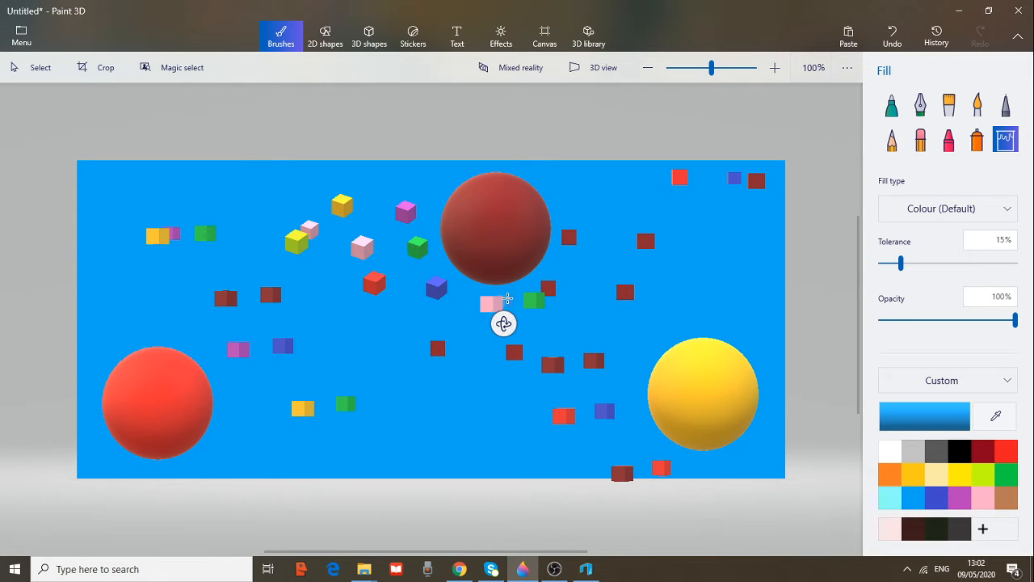
left_click(546, 288)
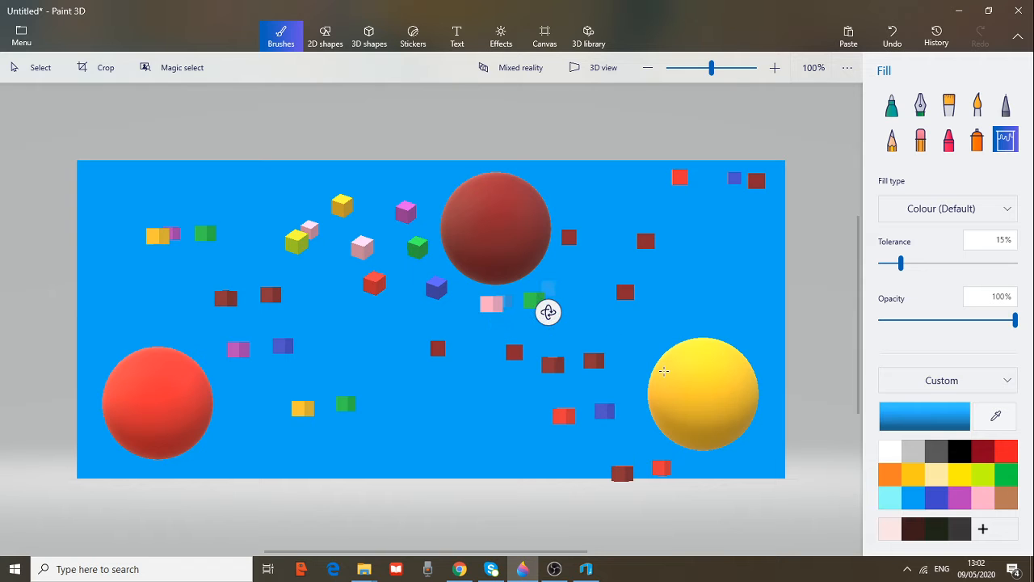
Fill the small cube beside the light pink one below the top sphere and the canvas background black.
left_click(959, 451)
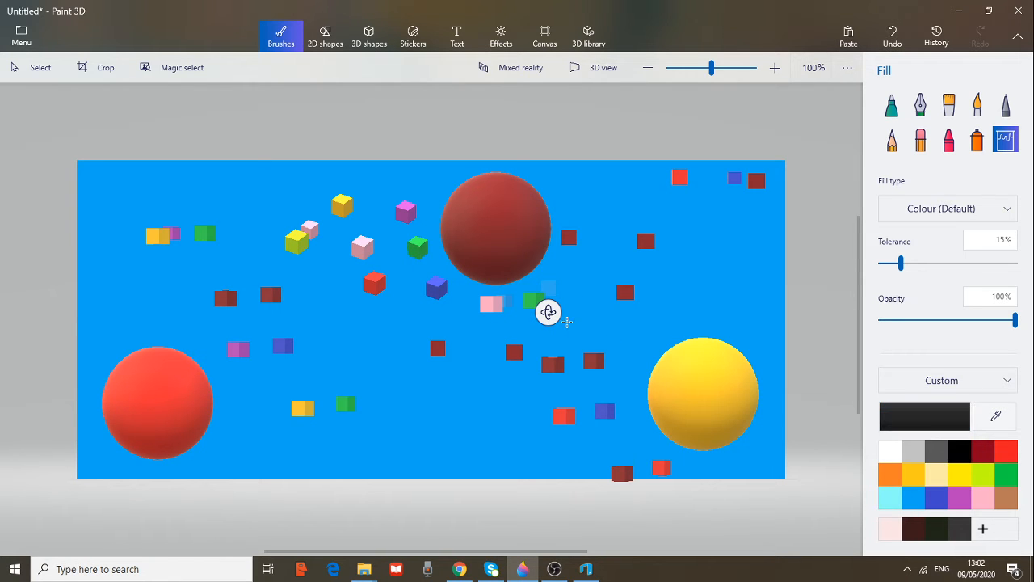
left_click(502, 301)
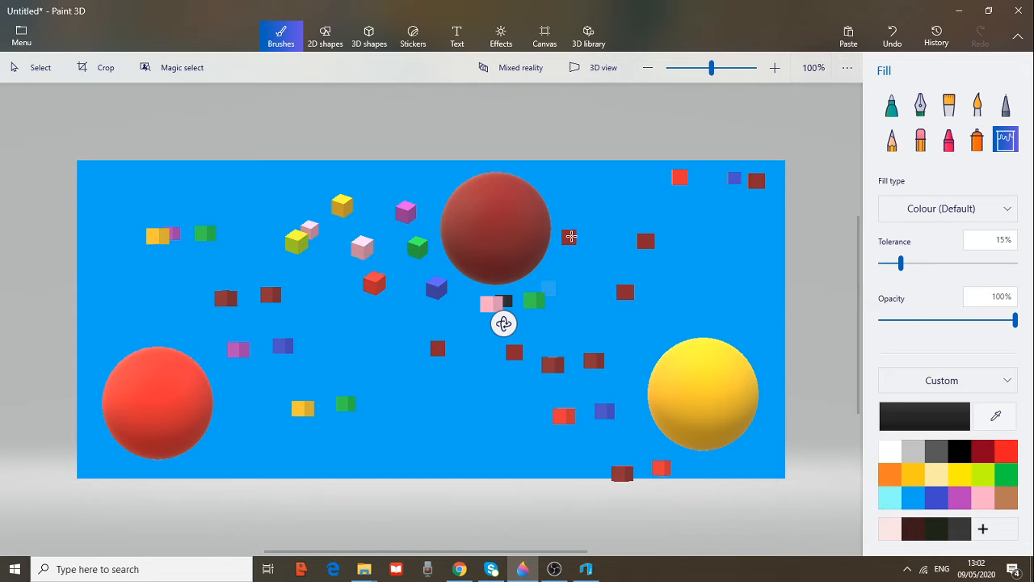
left_click(568, 236)
left_click(645, 240)
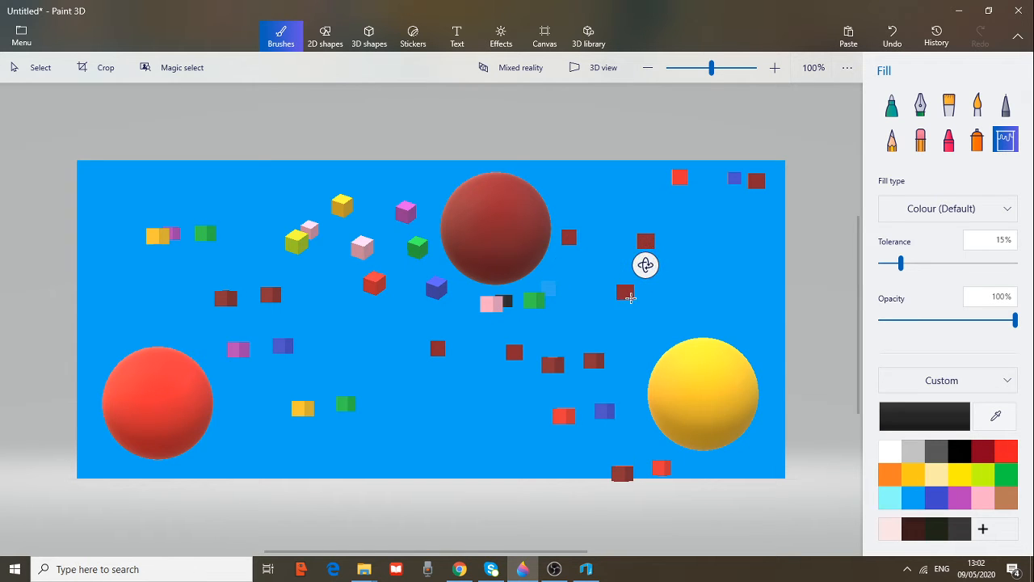
left_click(627, 291)
left_click(554, 363)
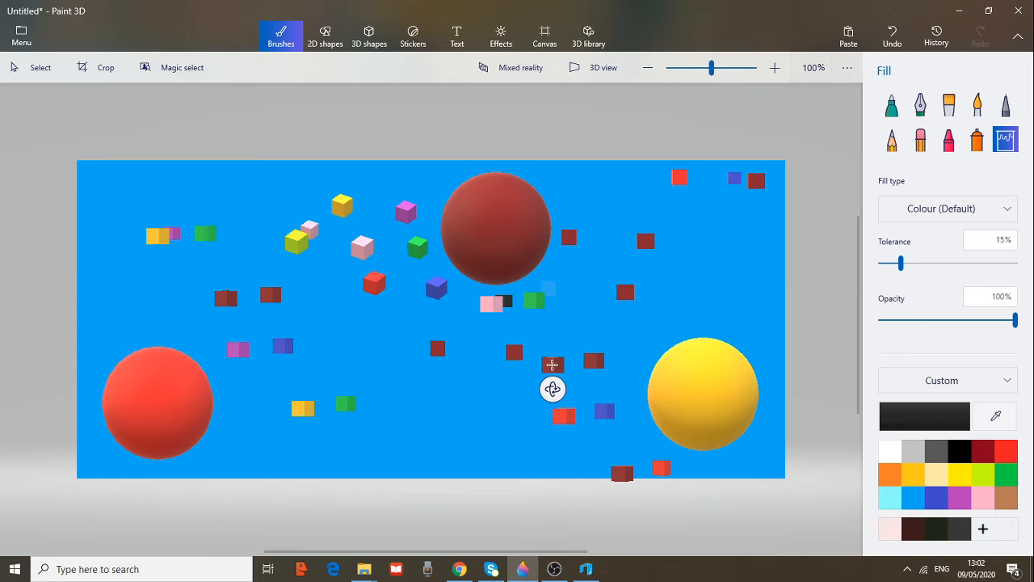
left_click(512, 351)
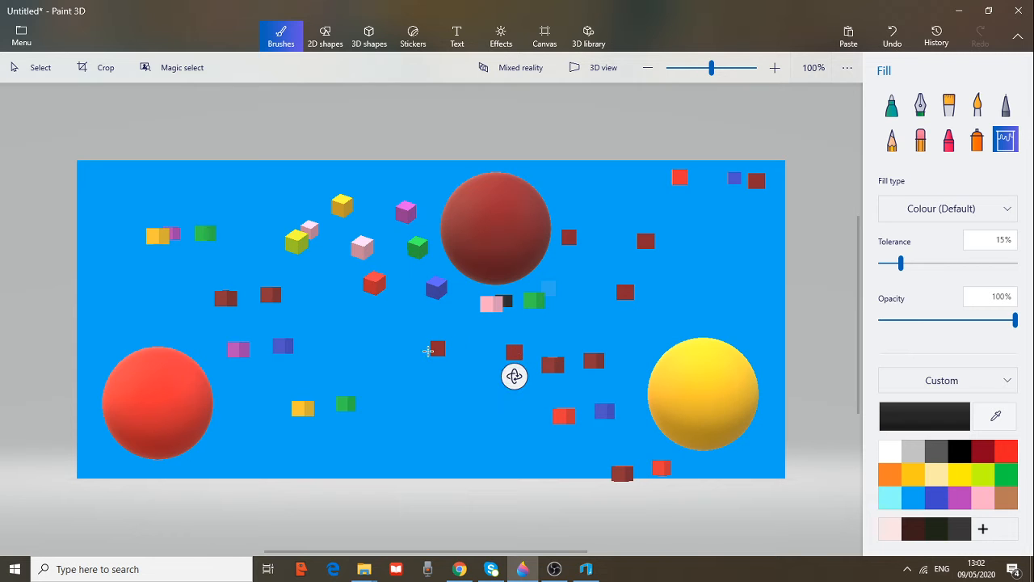
left_click(437, 349)
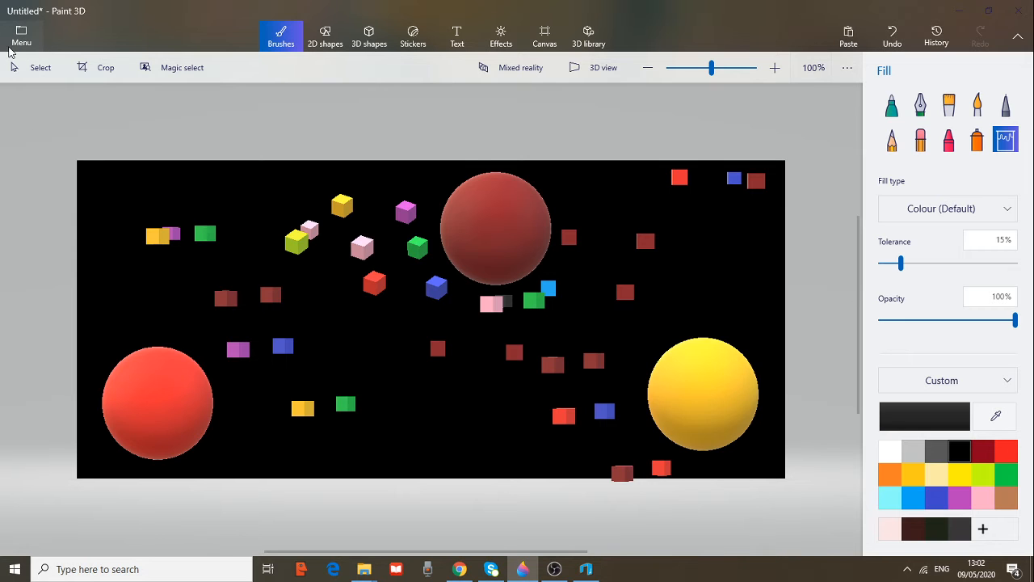
Save a copy of the scene to the Desktop as a 3D - GLB model named my spheres.
left_click(22, 41)
left_click(55, 199)
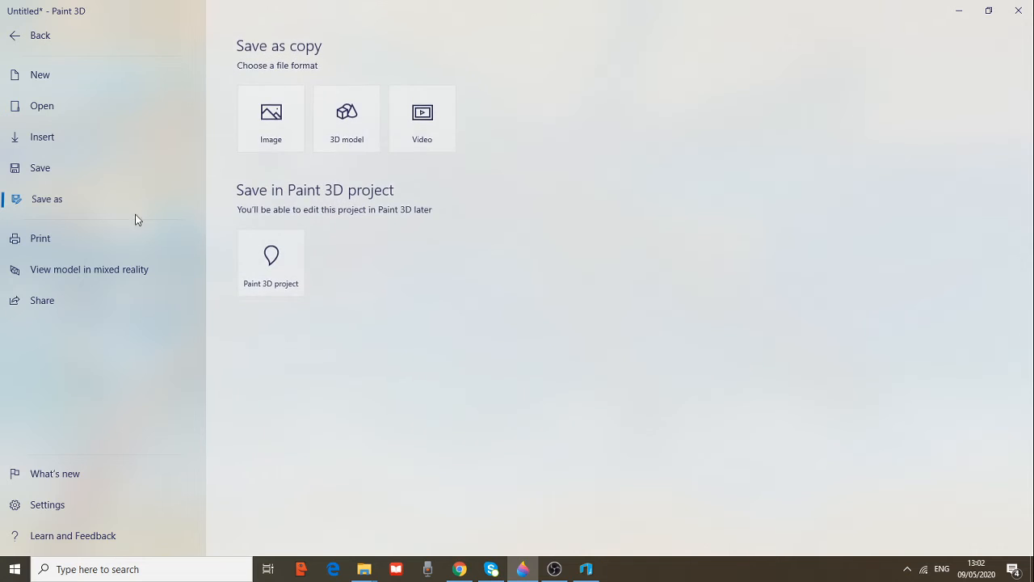
left_click(355, 133)
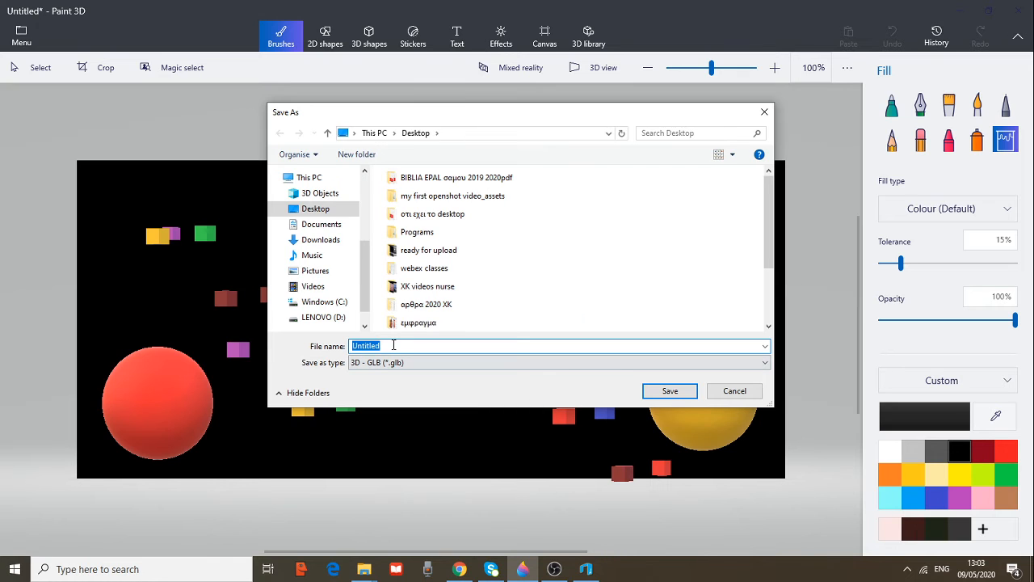
type("m")
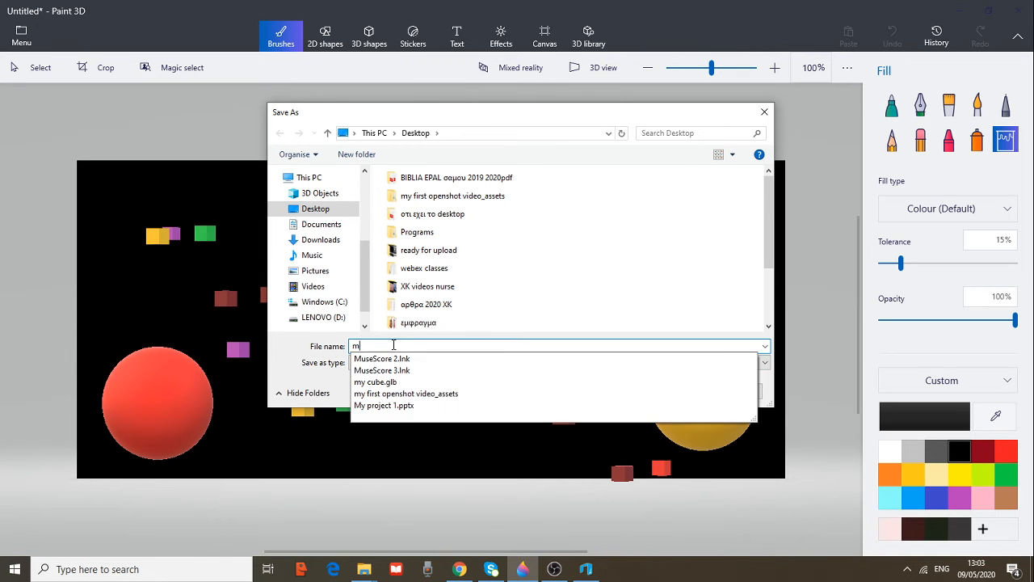
type("y cub")
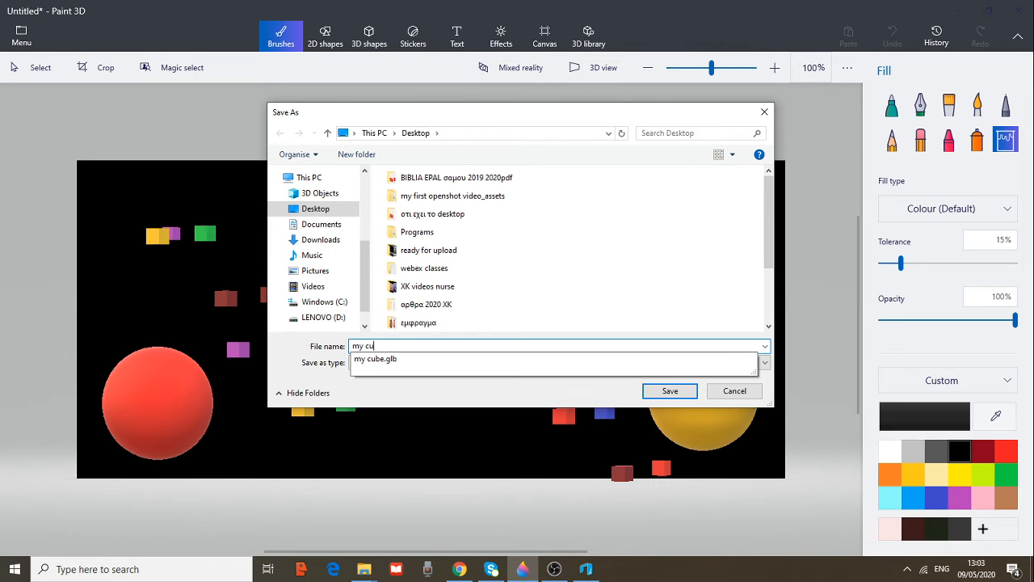
key("BackSpace")
key("BackSpace")
key("BackSpace")
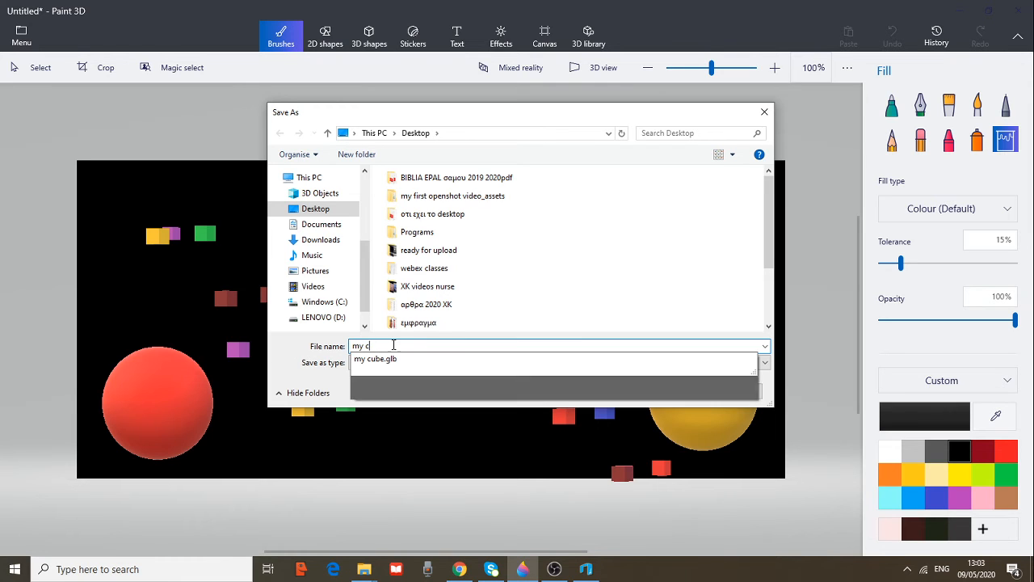
type("spheres")
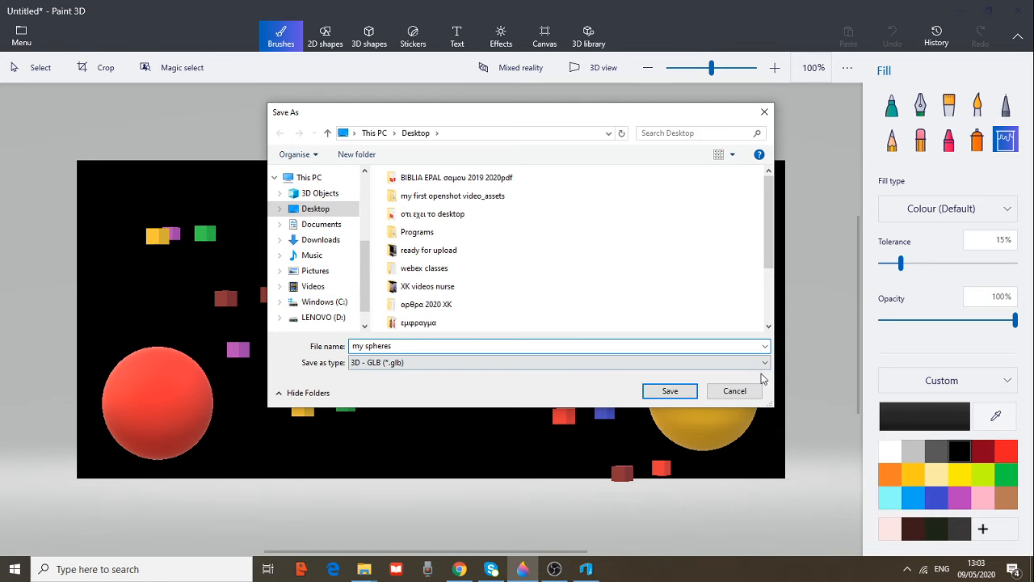
left_click(670, 391)
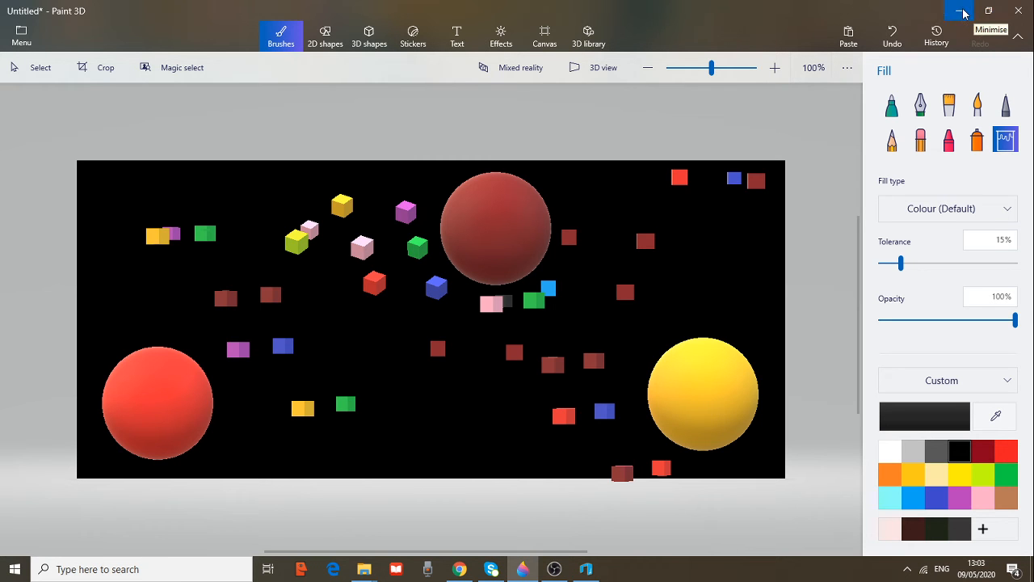
Place the my spheres file below my cube on the desktop and open it in 3D Builder.
left_click(962, 12)
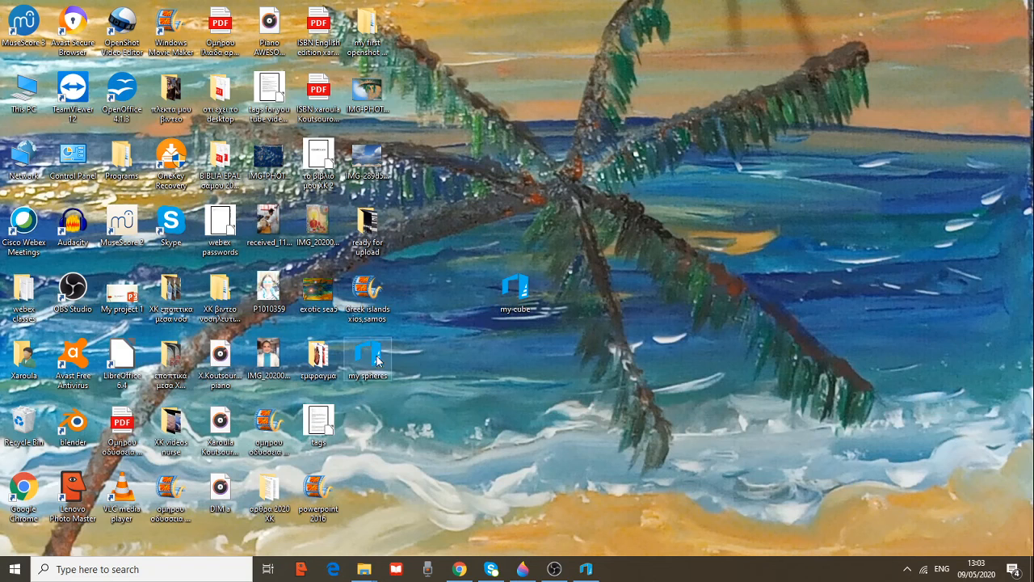
left_click_drag(374, 360, 511, 357)
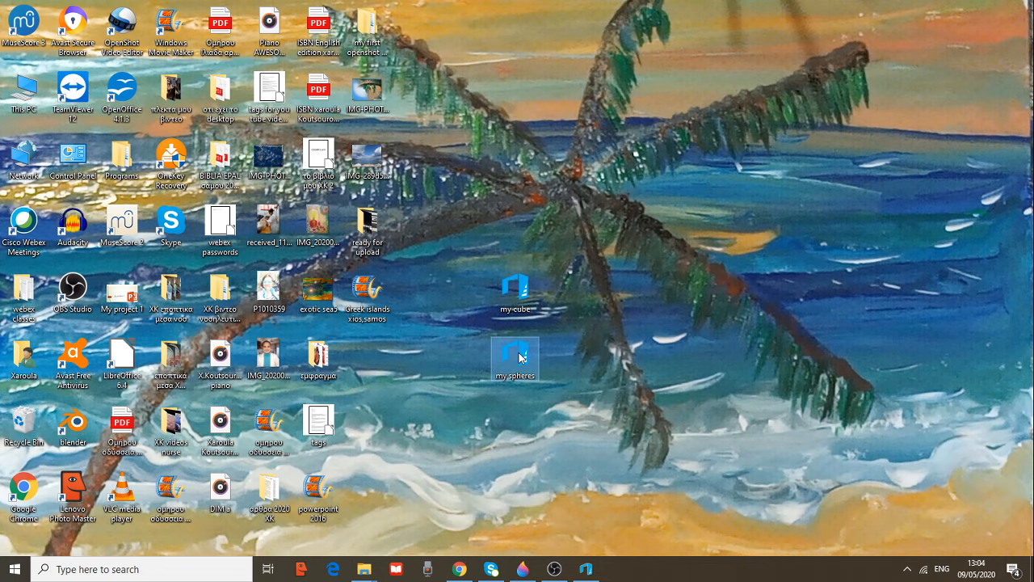
double_click(516, 356)
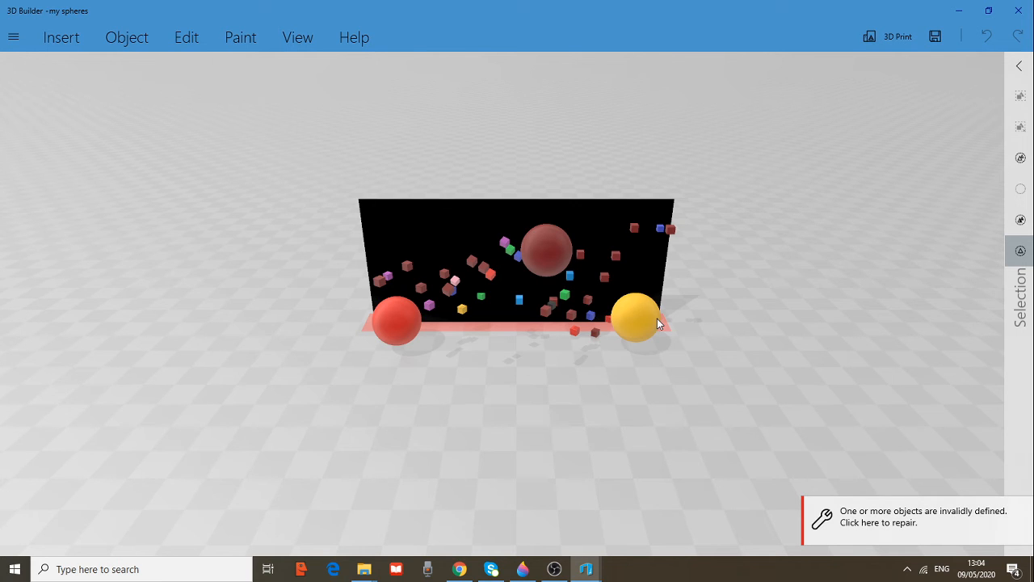
Examine the scene up close, from above and from both sides, checking how the cubes and spheres sit in front of the black backdrop.
scroll(656, 318, "up", 3)
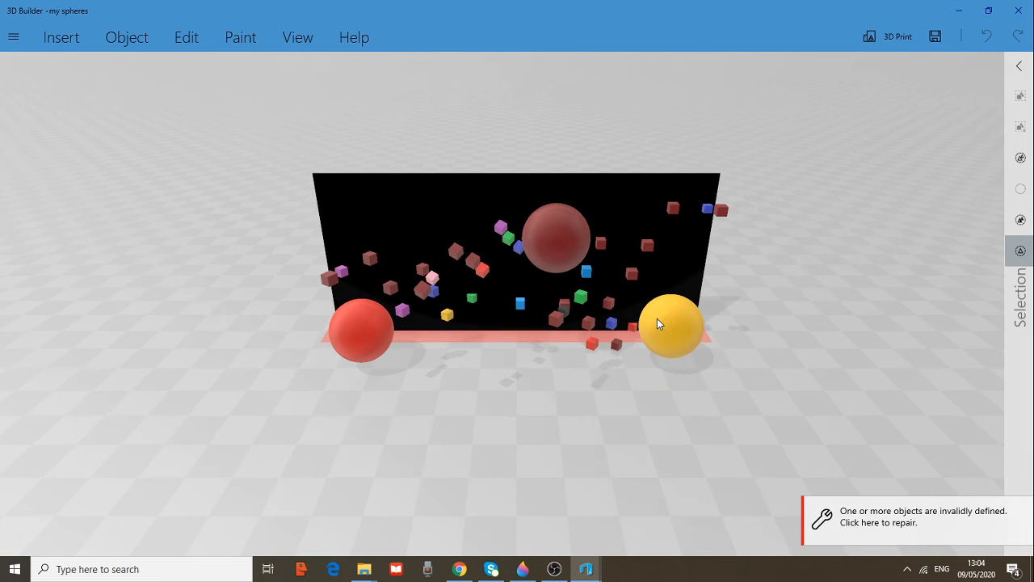
scroll(657, 318, "up", 2)
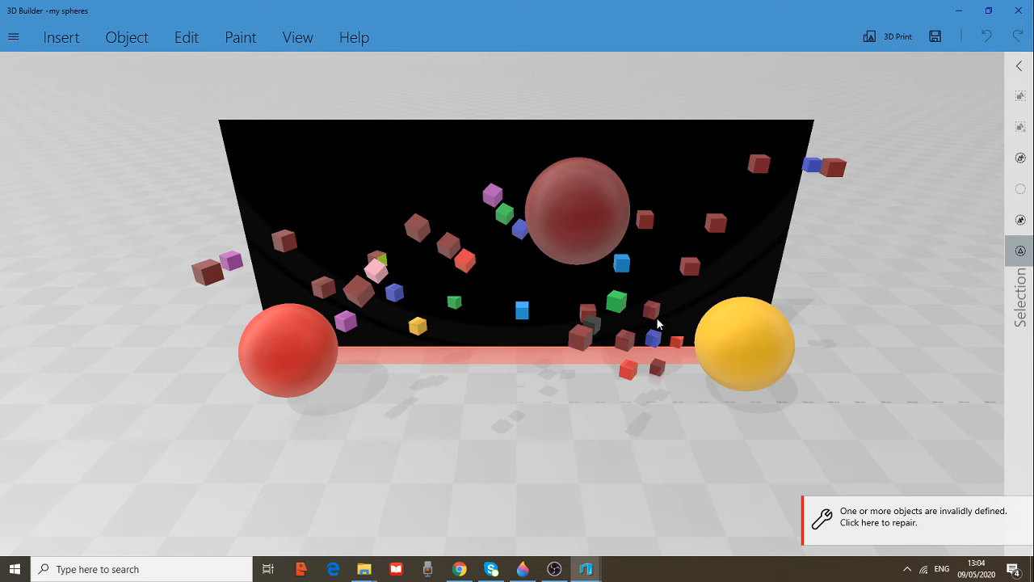
scroll(658, 286, "up", 3)
scroll(657, 288, "down", 3)
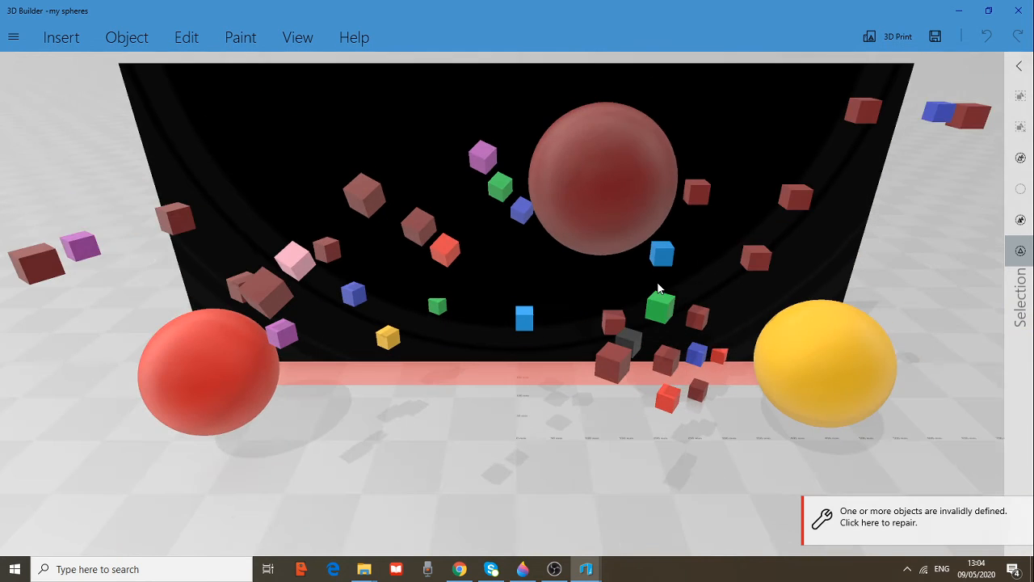
left_click_drag(791, 337, 657, 305)
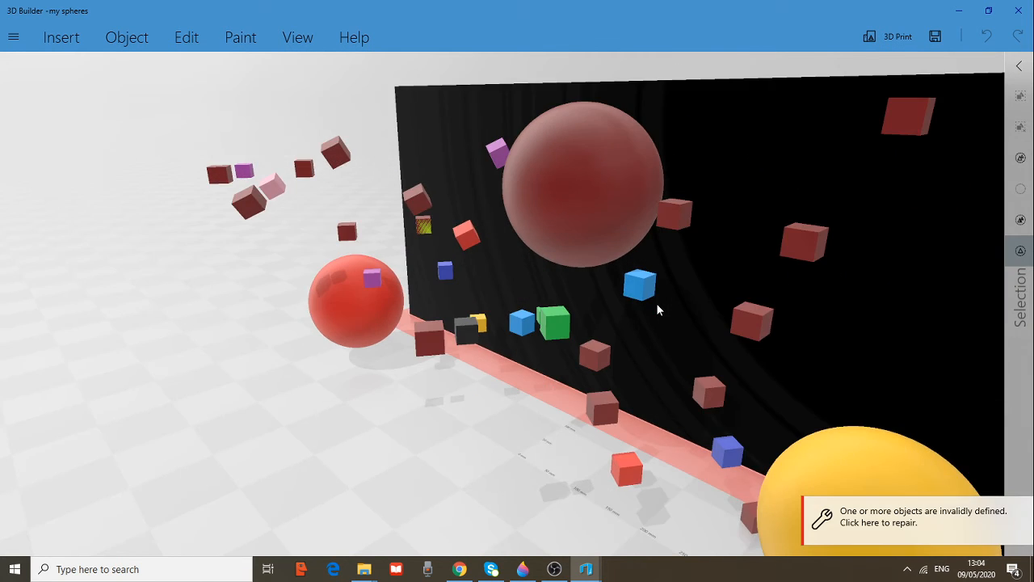
scroll(657, 305, "down", 1)
scroll(657, 304, "down", 2)
left_click_drag(818, 355, 875, 355)
left_click_drag(498, 298, 618, 317)
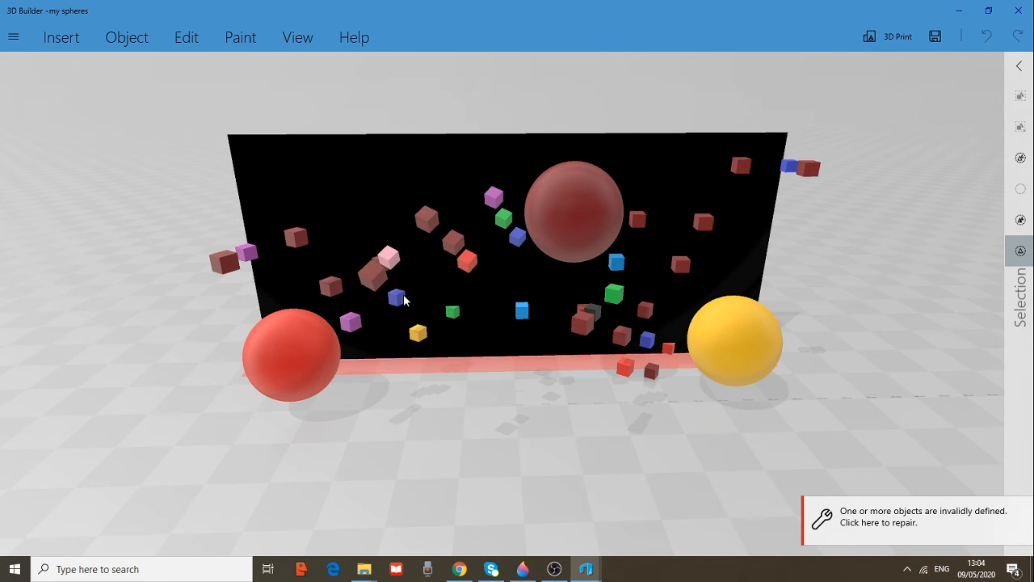
left_click_drag(407, 300, 411, 257)
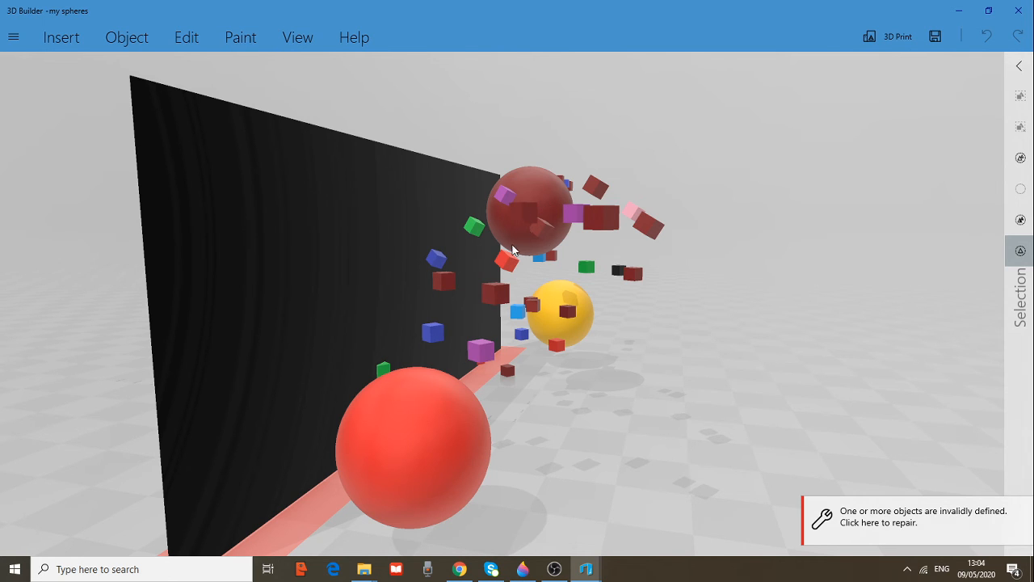
right_click_drag(549, 212, 706, 311)
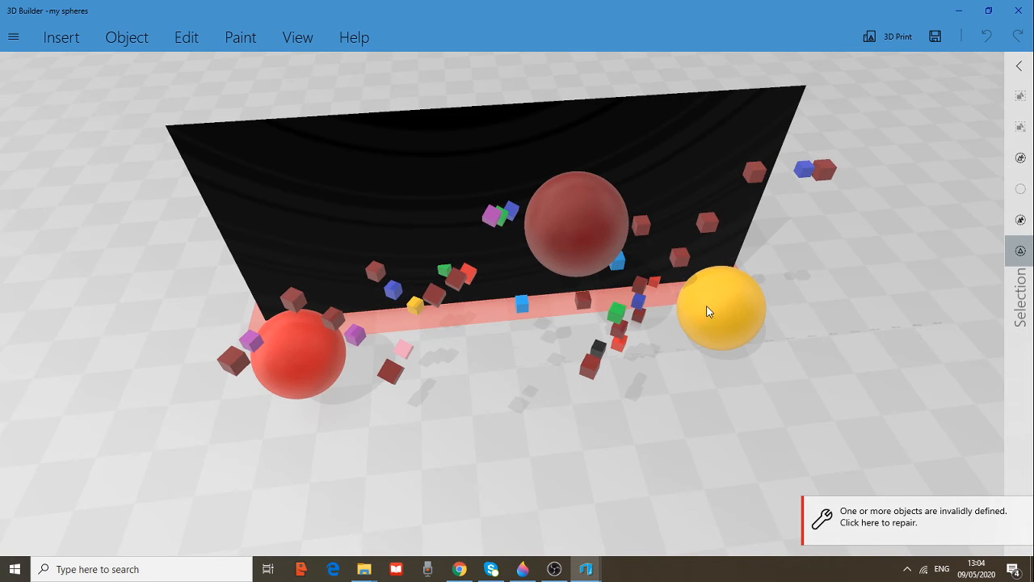
right_click_drag(553, 278, 592, 280)
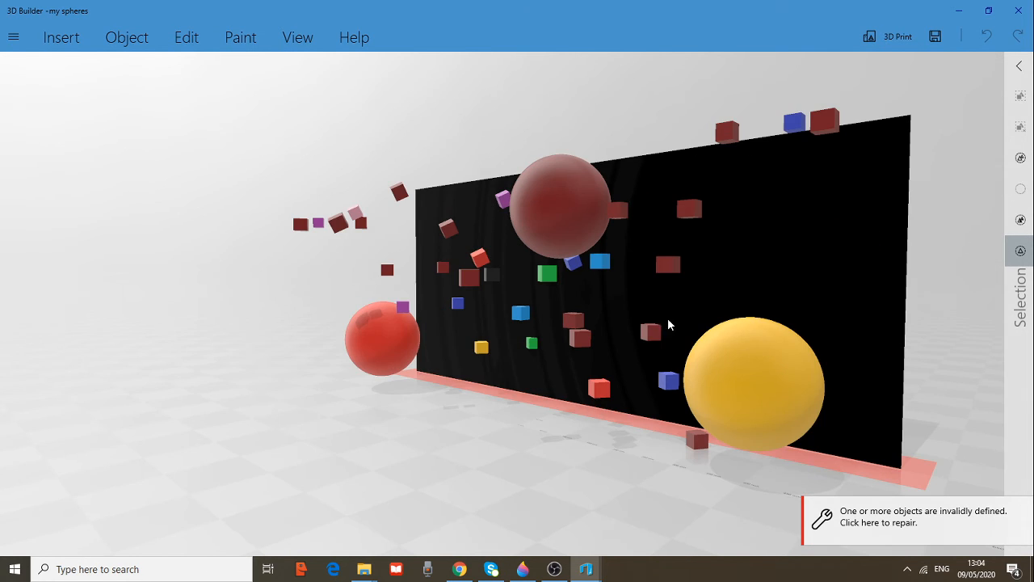
right_click_drag(668, 320, 721, 372)
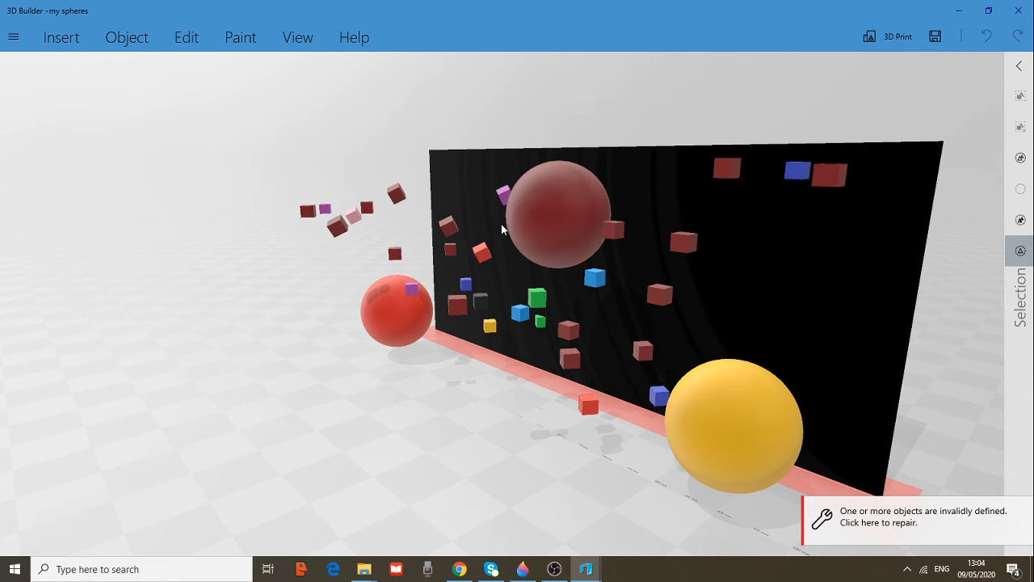
right_click_drag(531, 322, 693, 334)
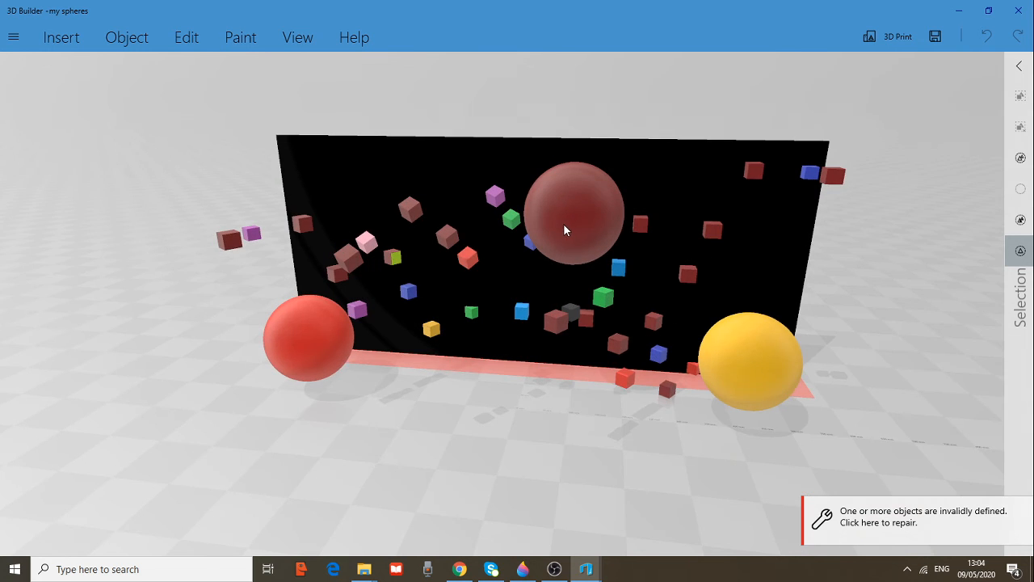
right_click_drag(565, 226, 559, 197)
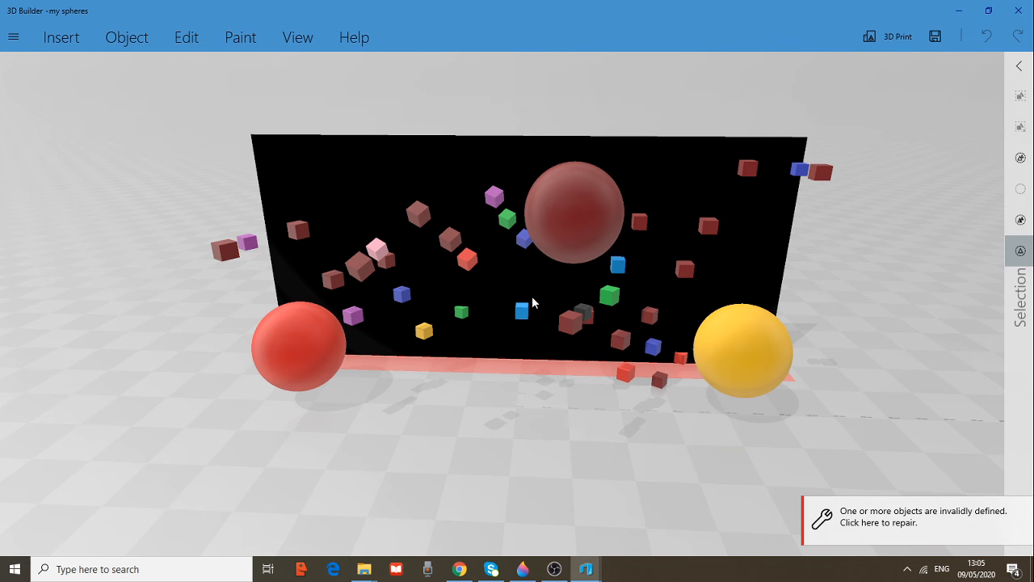
mouse_move(535, 303)
right_mouse_down()
mouse_move(471, 295)
mouse_move(526, 296)
mouse_move(535, 283)
right_mouse_up()
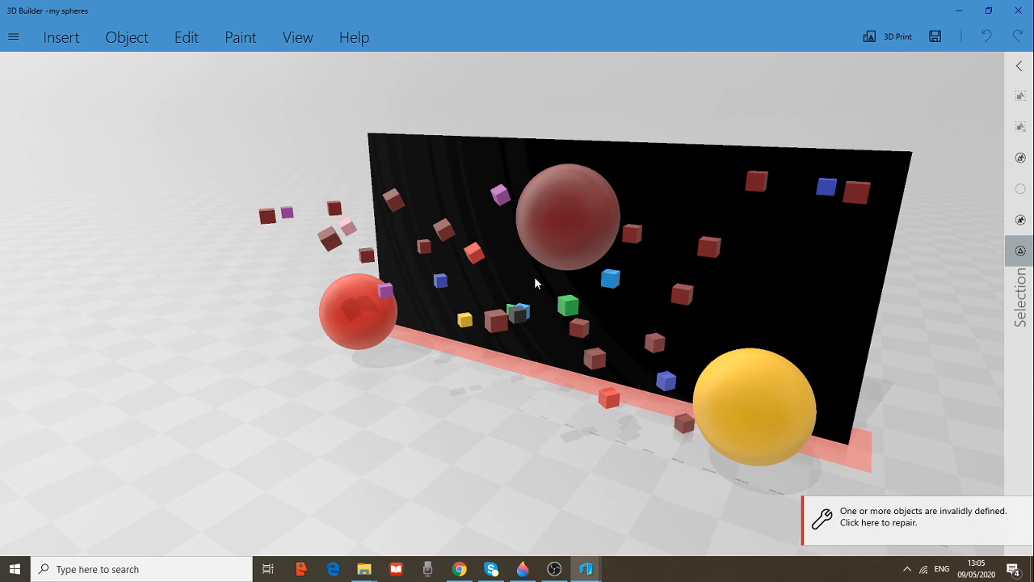
Inspect the spheres model from low, frontal and oblique side angles, comparing the depth of the three large spheres and the scattered cubes.
right_click_drag(535, 282, 572, 252)
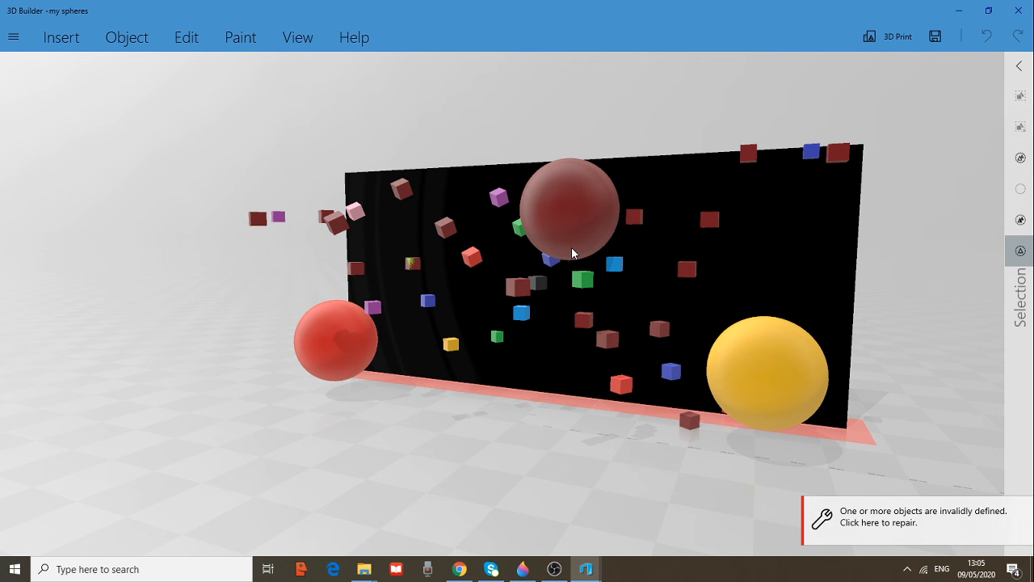
right_click_drag(572, 253, 683, 288)
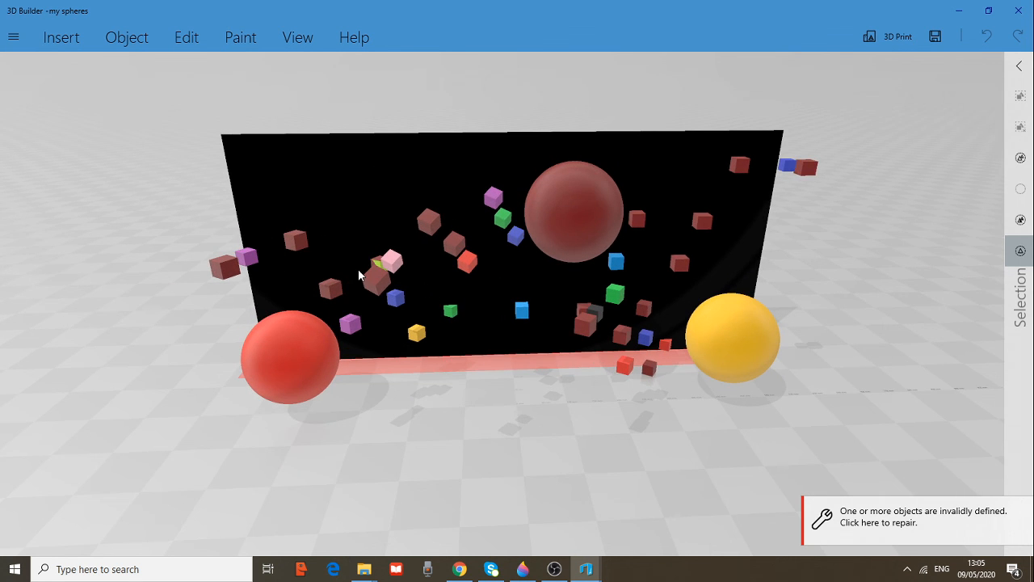
right_click_drag(367, 277, 590, 280)
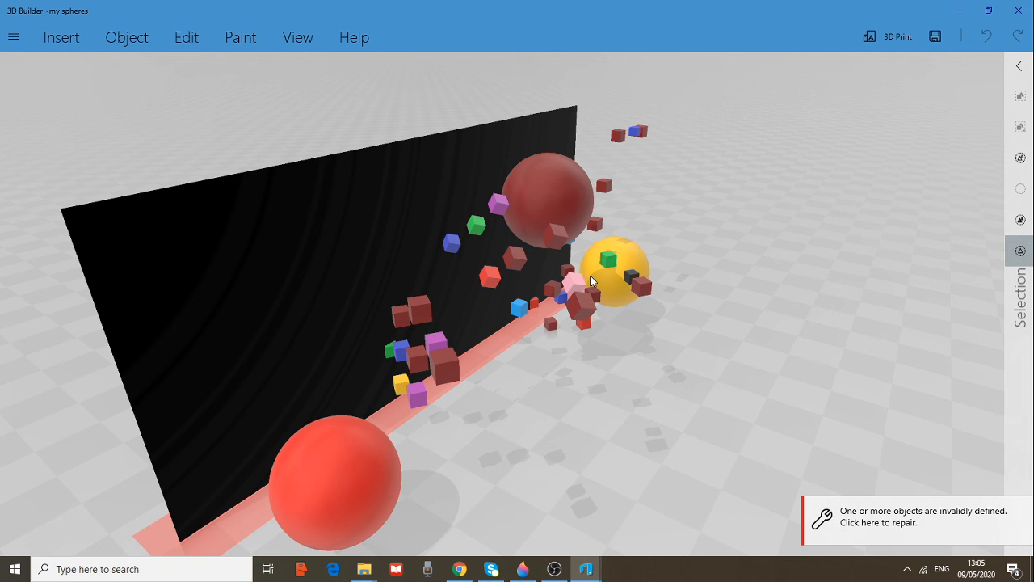
left_click_drag(590, 275, 592, 276)
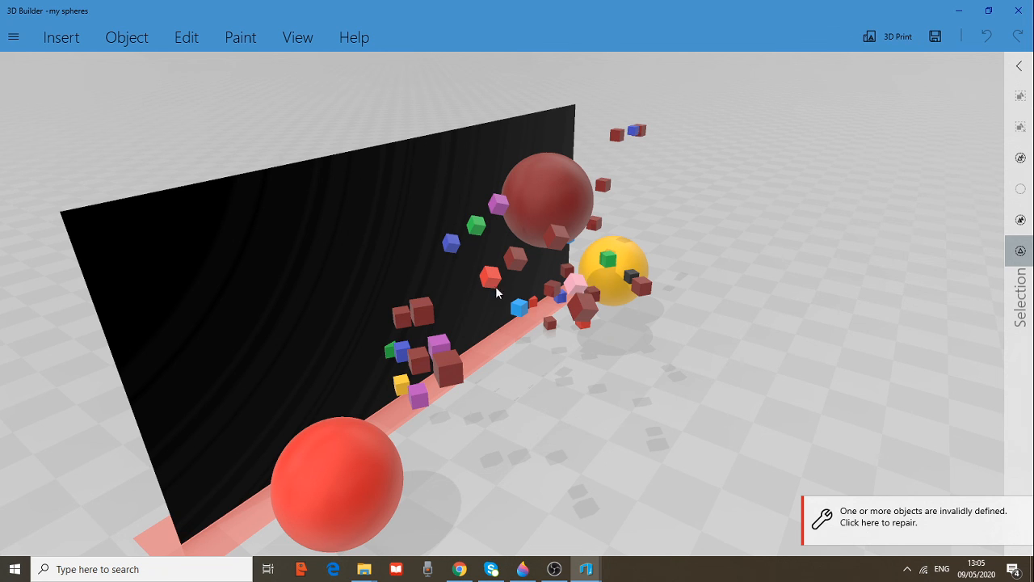
mouse_move(461, 280)
left_mouse_down()
mouse_move(479, 249)
mouse_move(527, 253)
mouse_move(512, 264)
mouse_move(364, 263)
mouse_move(500, 266)
mouse_move(447, 279)
left_mouse_up()
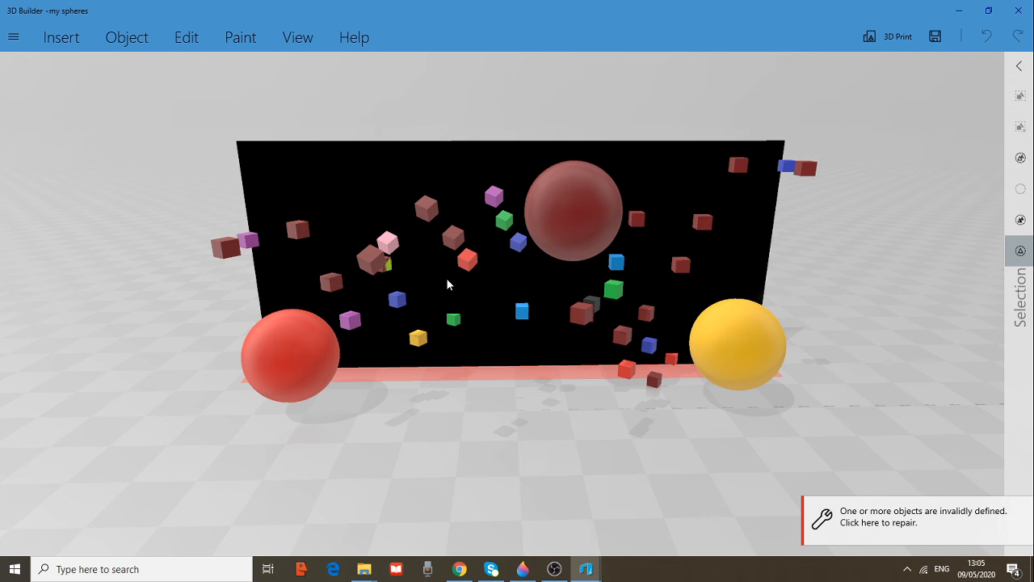
left_click_drag(695, 290, 562, 281)
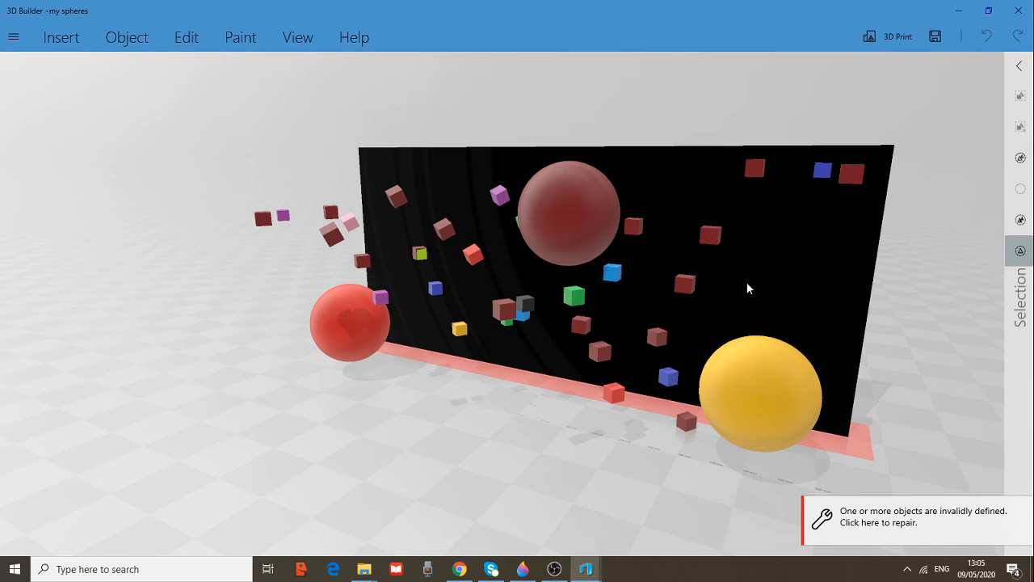